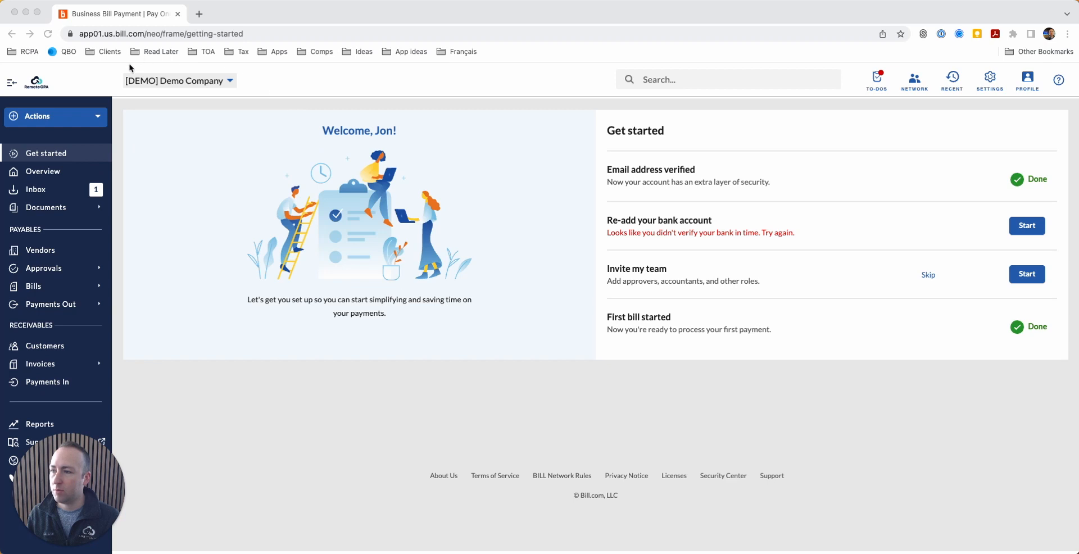
# Step: Open the Inbox showing FixItConsultingInvoice.pdf for USD 11,200.00 due 10/02/11
pyautogui.moveTo(93, 518)
pyautogui.moveTo(93, 518); pyautogui.dragTo(198, 426)
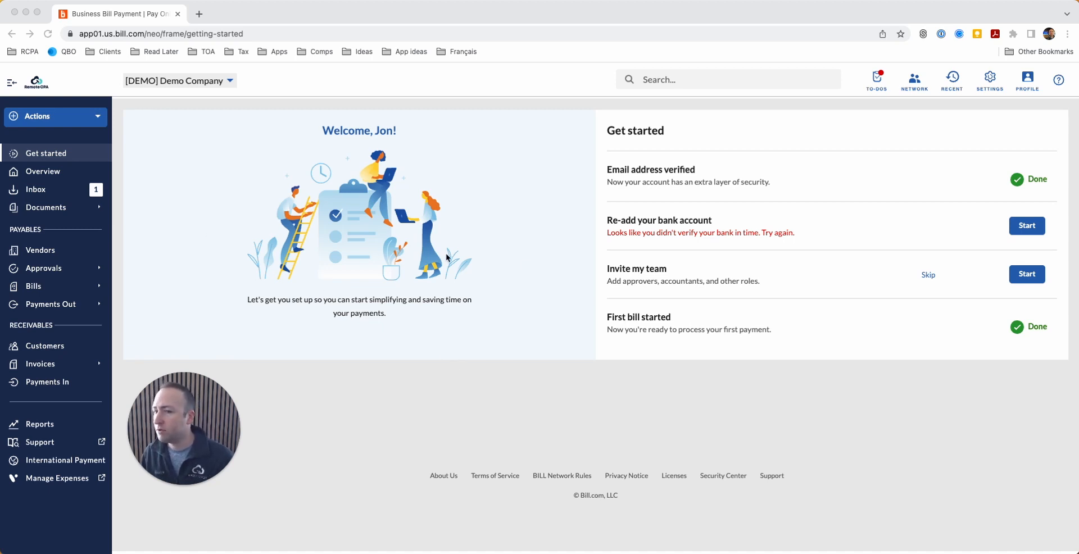
pyautogui.click(50, 195)
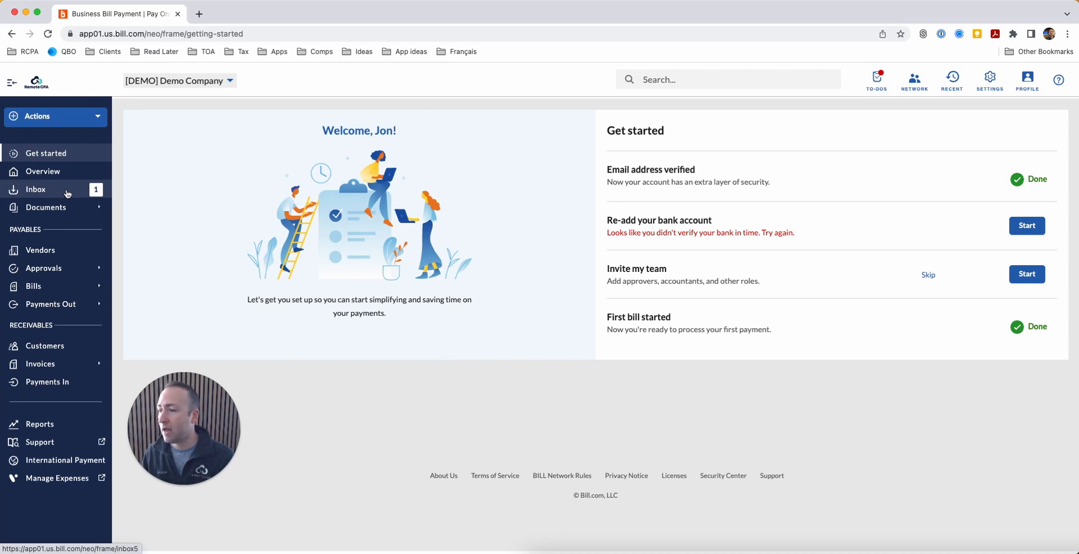
pyautogui.click(67, 194)
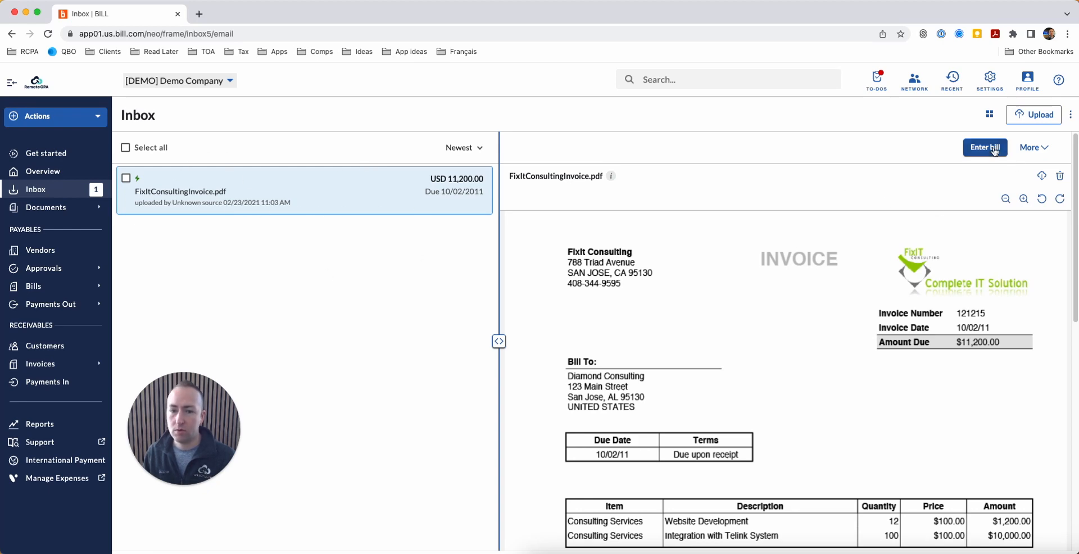
# Step: Start uploading another document to the Inbox, then cancel the file picker
pyautogui.click(1042, 115)
pyautogui.click(811, 462)
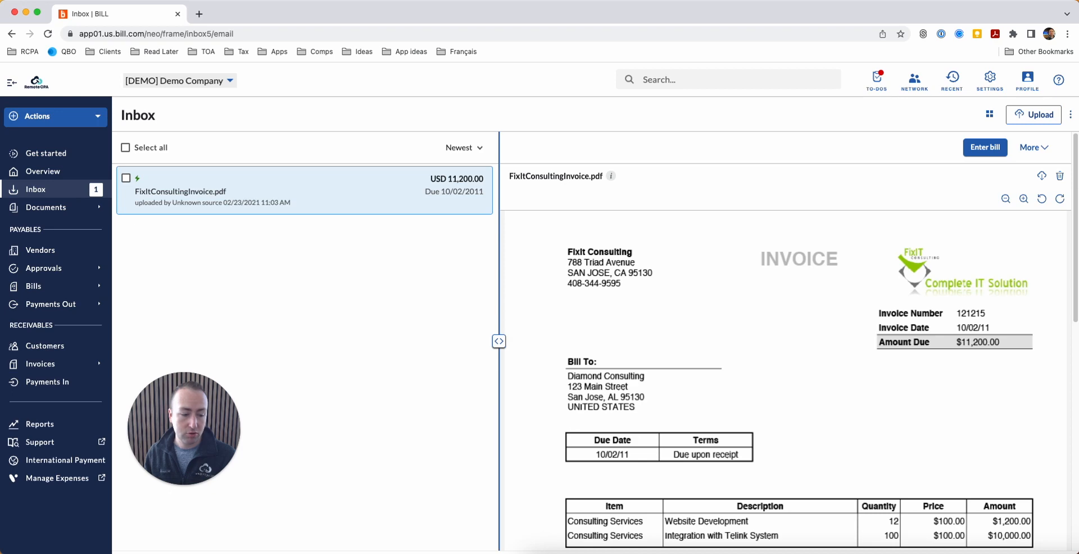
pyautogui.moveTo(866, 371); pyautogui.dragTo(595, 338)
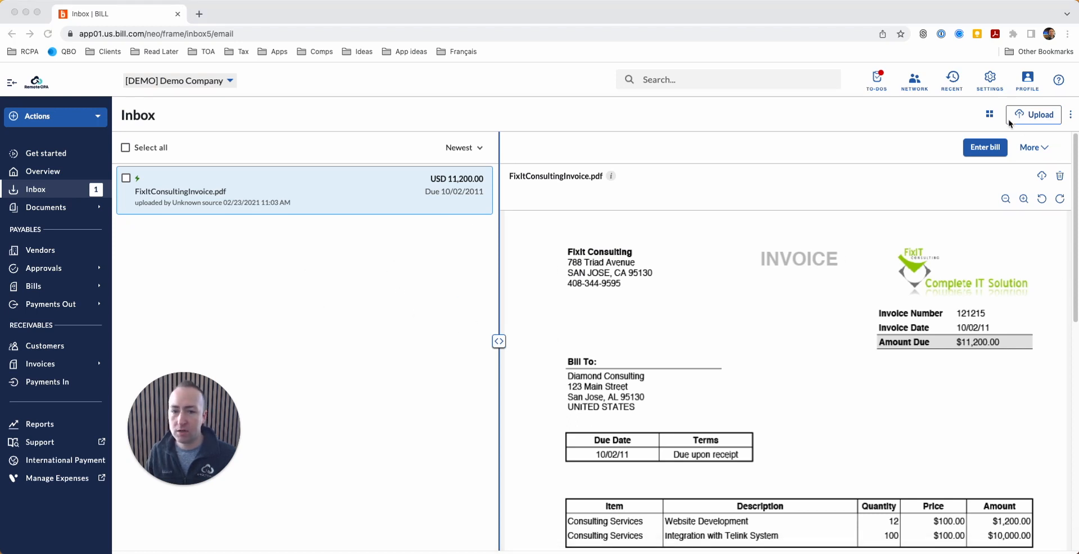
pyautogui.click(989, 117)
# Step: Switch the Inbox to grid view and enter a bill from FixItConsultingInvoice.pdf
pyautogui.click(989, 117)
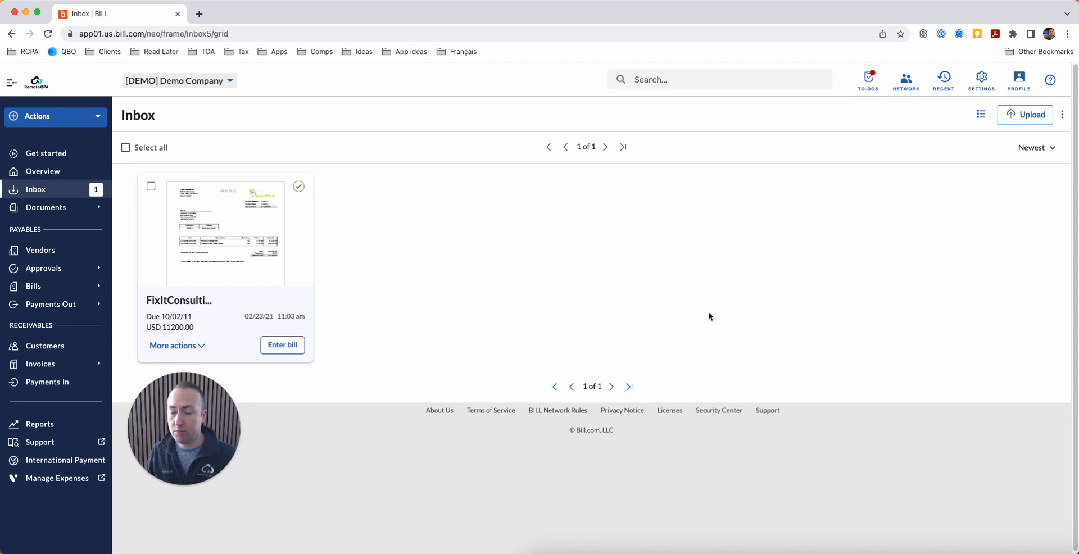
pyautogui.click(290, 347)
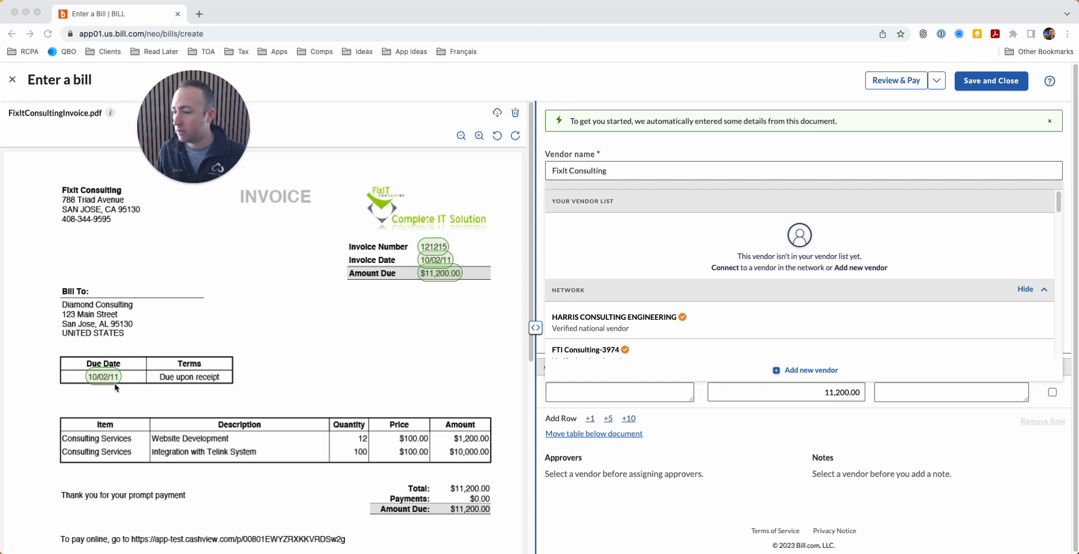
pyautogui.scroll(-3, 270, 362)
pyautogui.scroll(3, 334, 366)
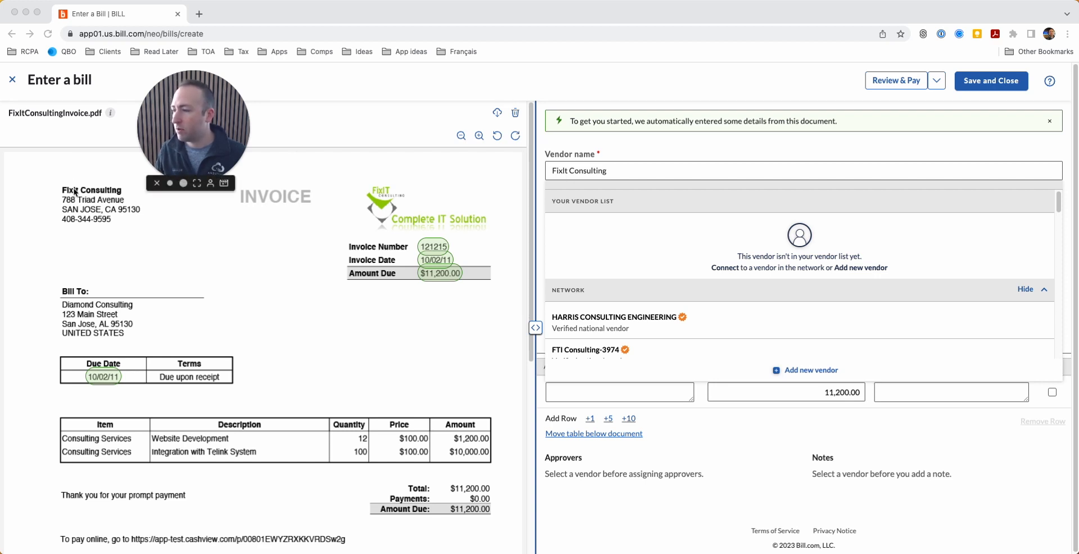
pyautogui.click(631, 172)
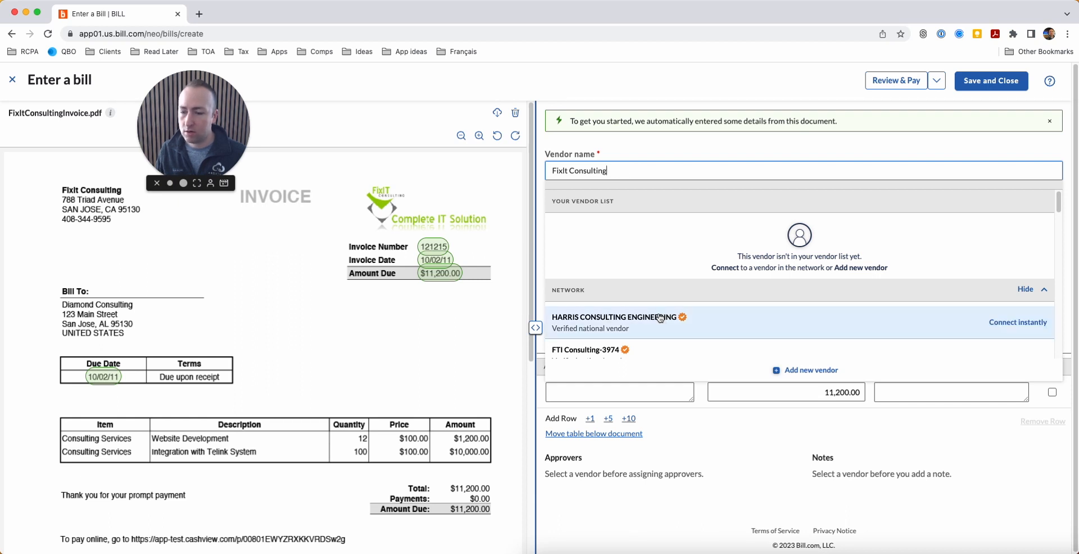
pyautogui.scroll(-1, 671, 337)
pyautogui.scroll(-5, 671, 337)
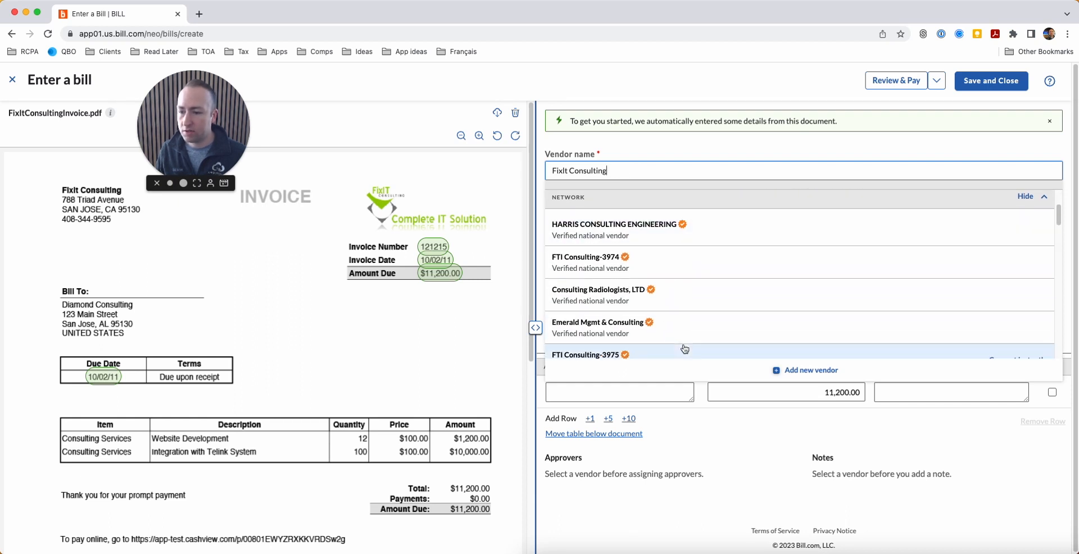
pyautogui.scroll(-1, 687, 308)
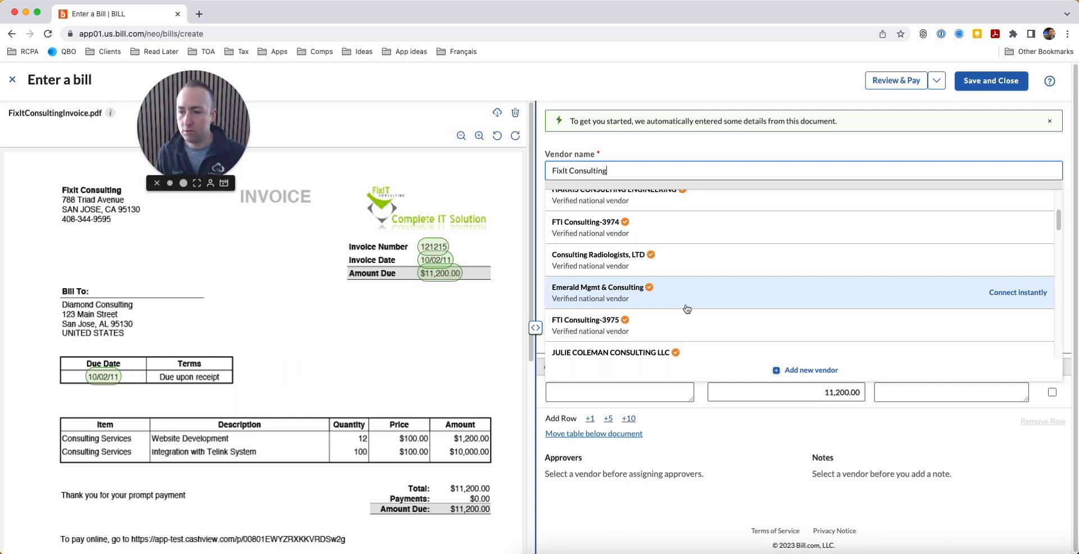
pyautogui.scroll(-4, 723, 329)
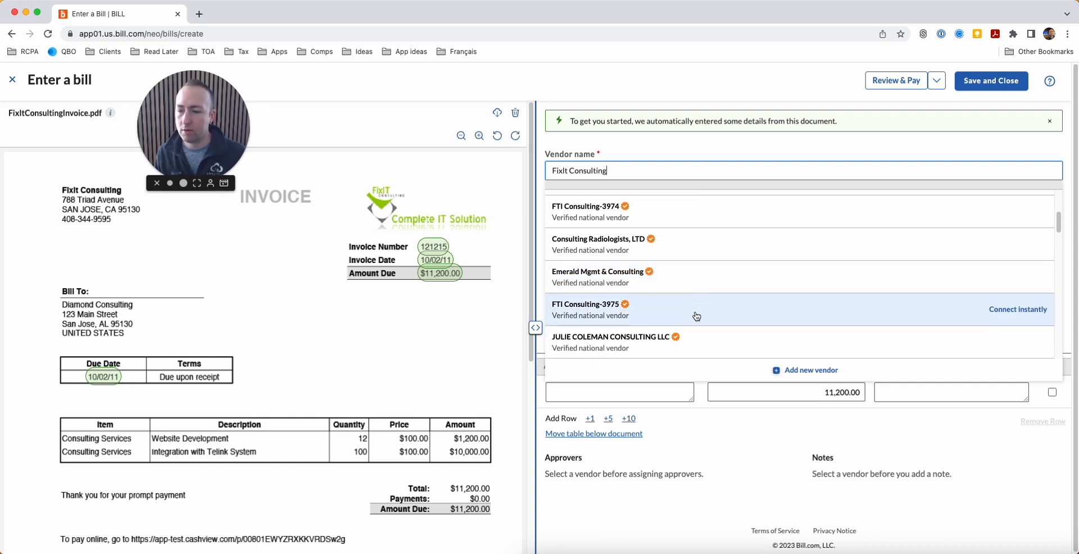
pyautogui.scroll(-2, 687, 320)
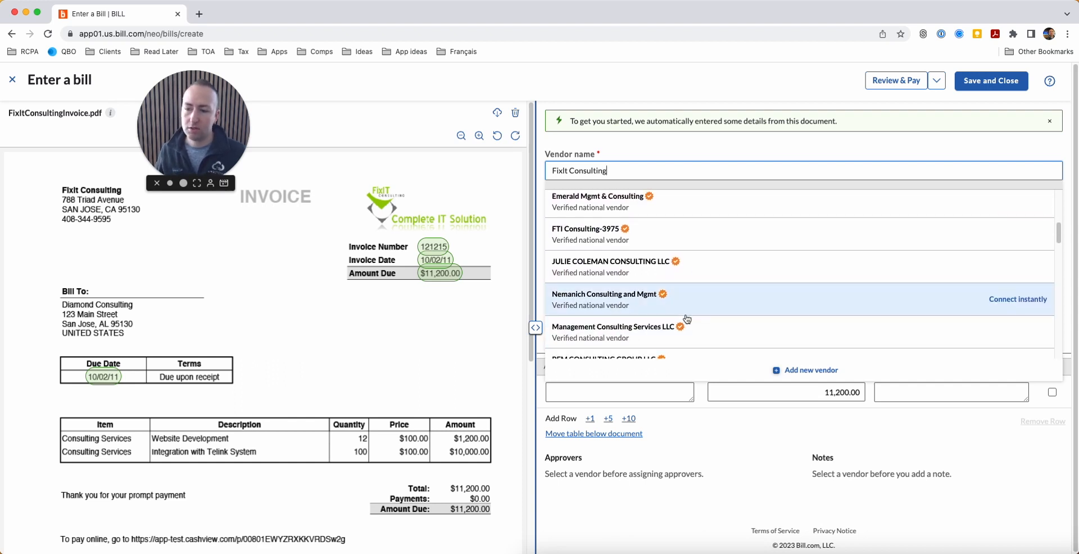
pyautogui.scroll(-3, 688, 319)
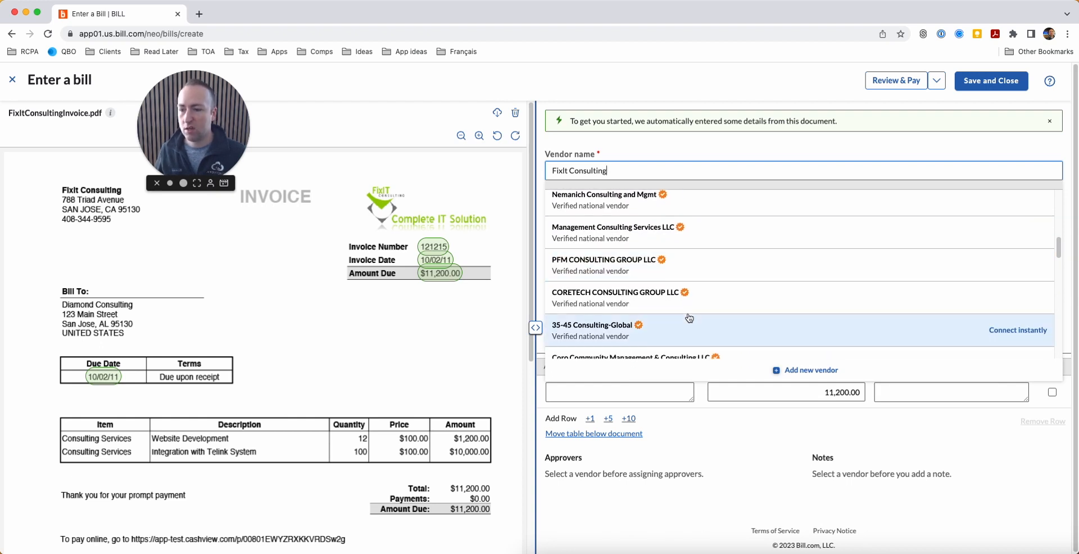
pyautogui.scroll(1, 689, 318)
pyautogui.scroll(-4, 690, 318)
pyautogui.scroll(10, 689, 318)
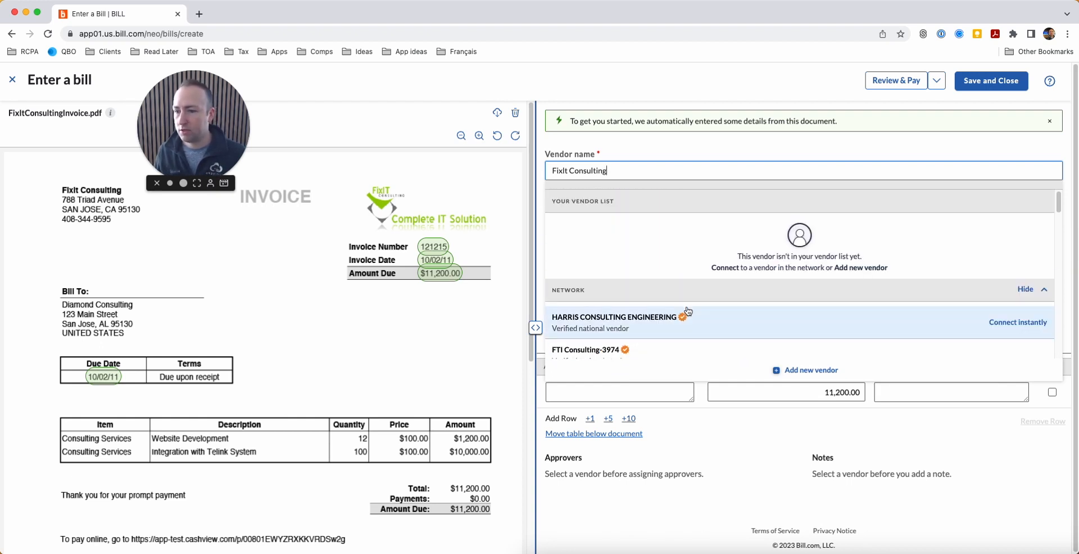
pyautogui.scroll(-4, 663, 280)
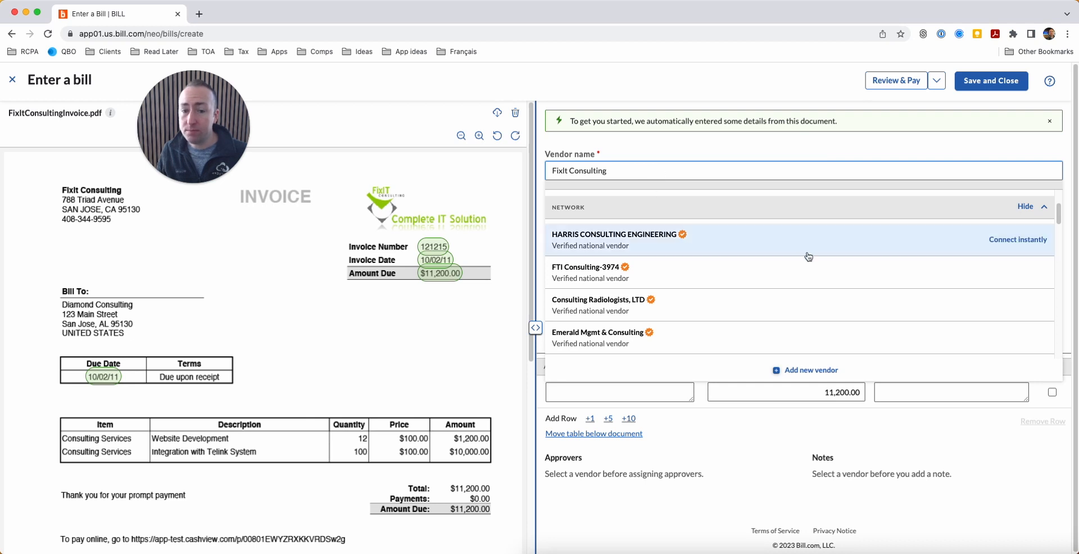
pyautogui.scroll(3, 811, 253)
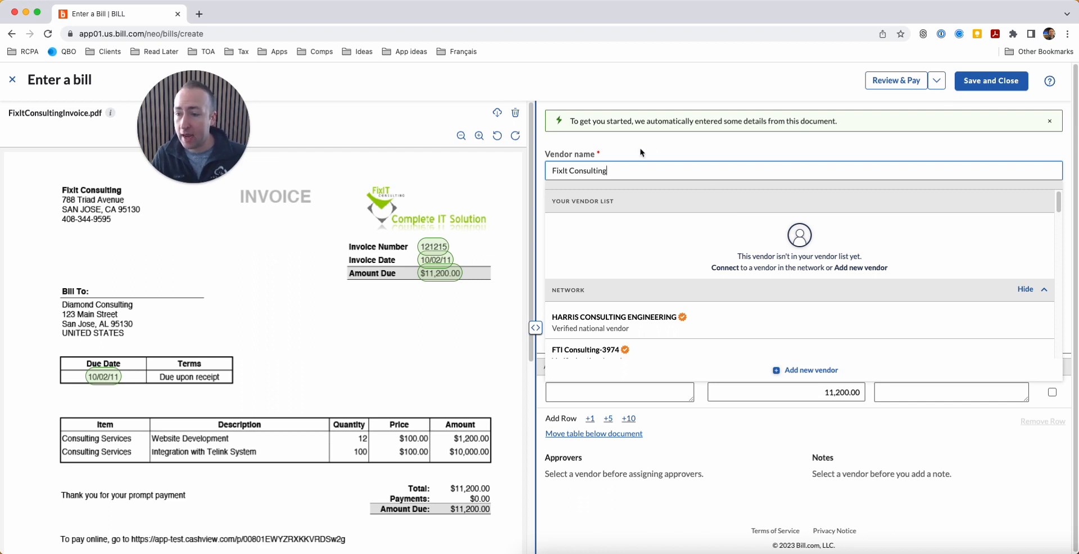
pyautogui.press('Tab')
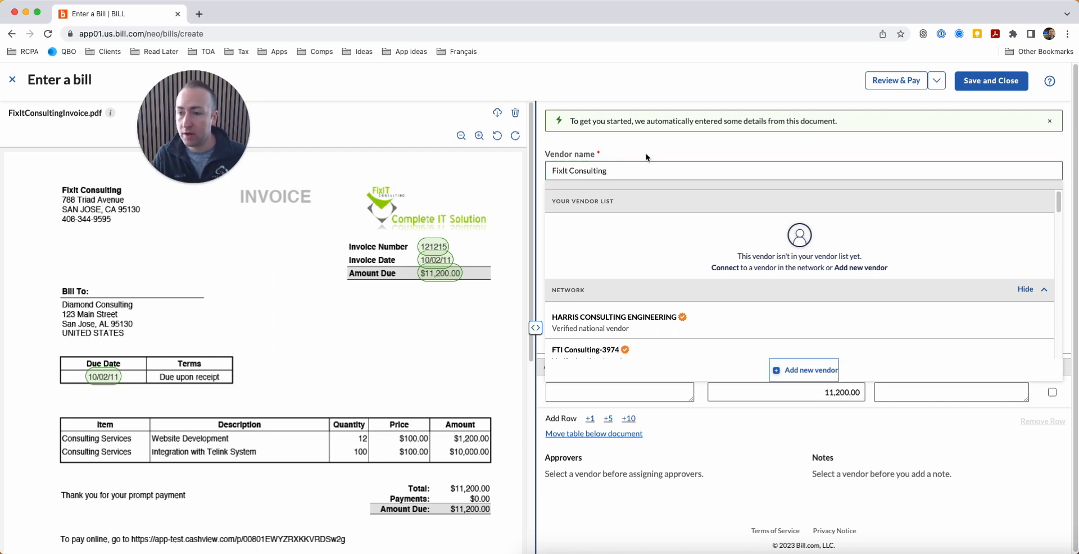
# Step: Create FixIt Consulting as a new vendor with vendor type Business
pyautogui.click(822, 370)
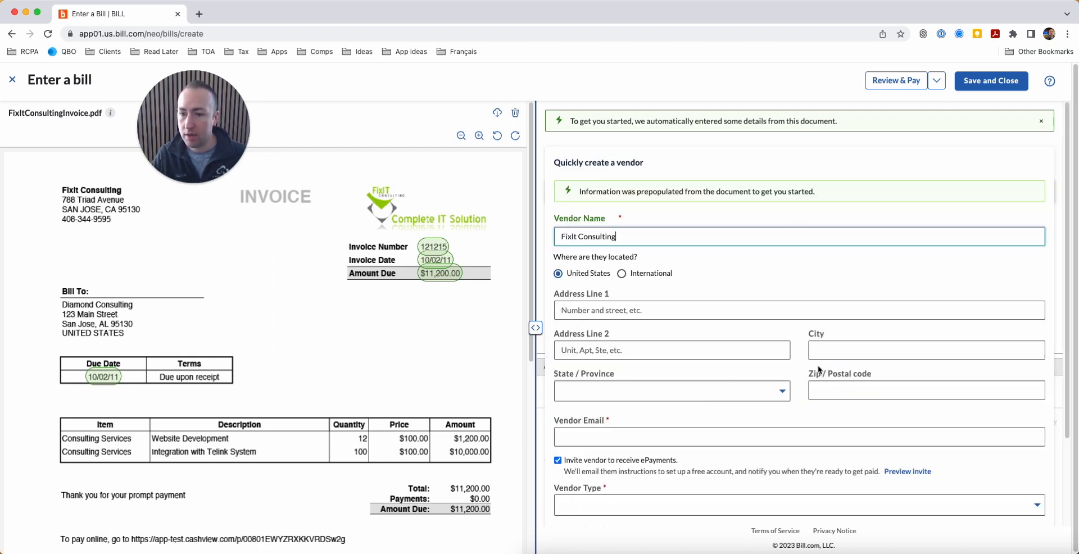
pyautogui.click(606, 313)
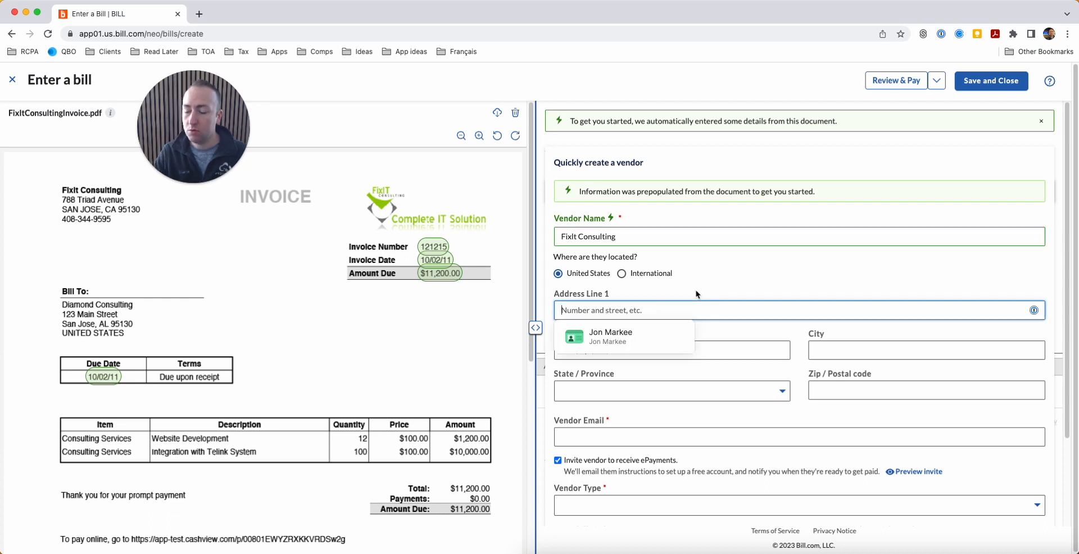
pyautogui.scroll(-2, 727, 285)
pyautogui.click(638, 387)
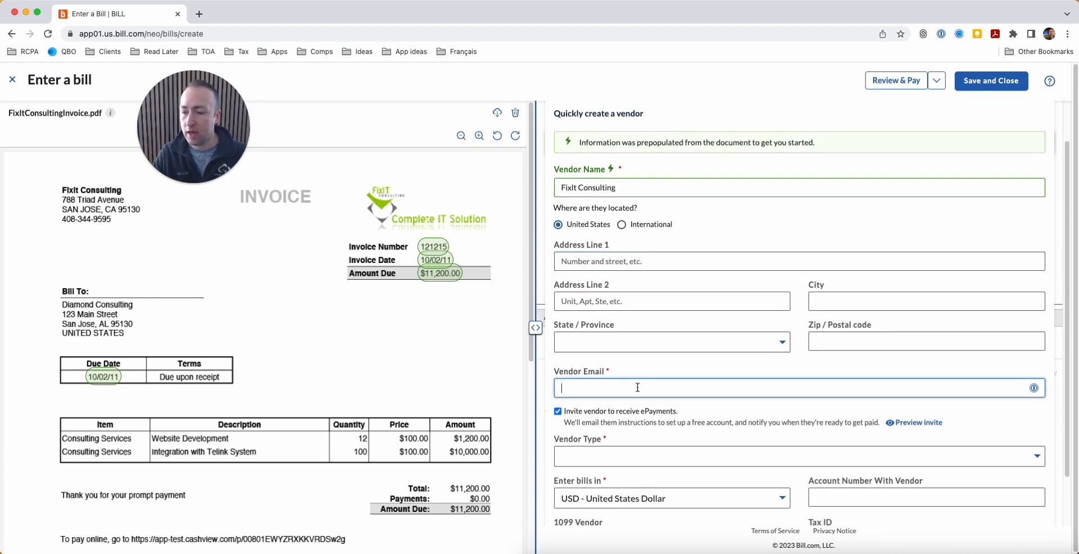
pyautogui.scroll(-2, 629, 383)
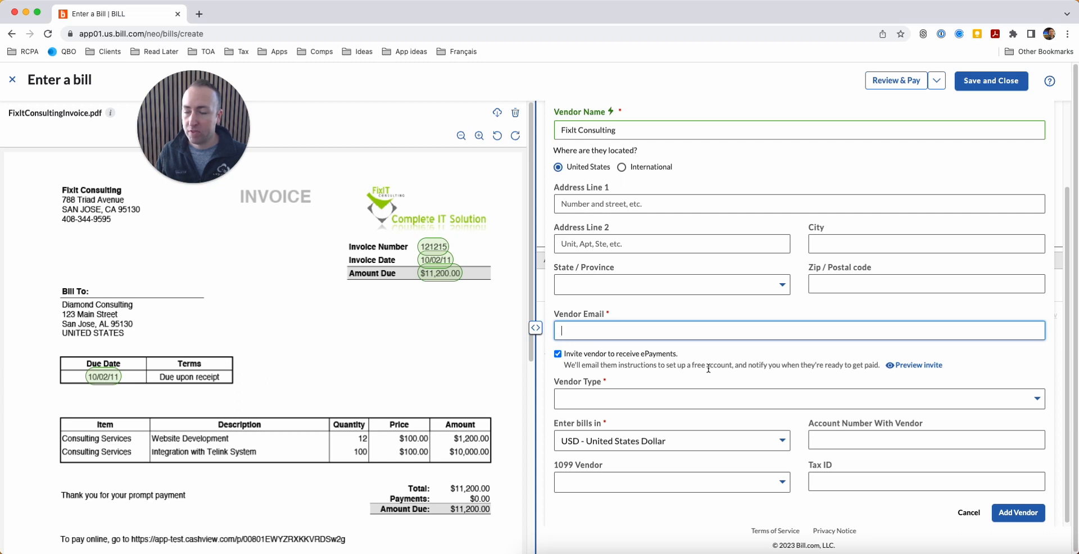
pyautogui.click(729, 402)
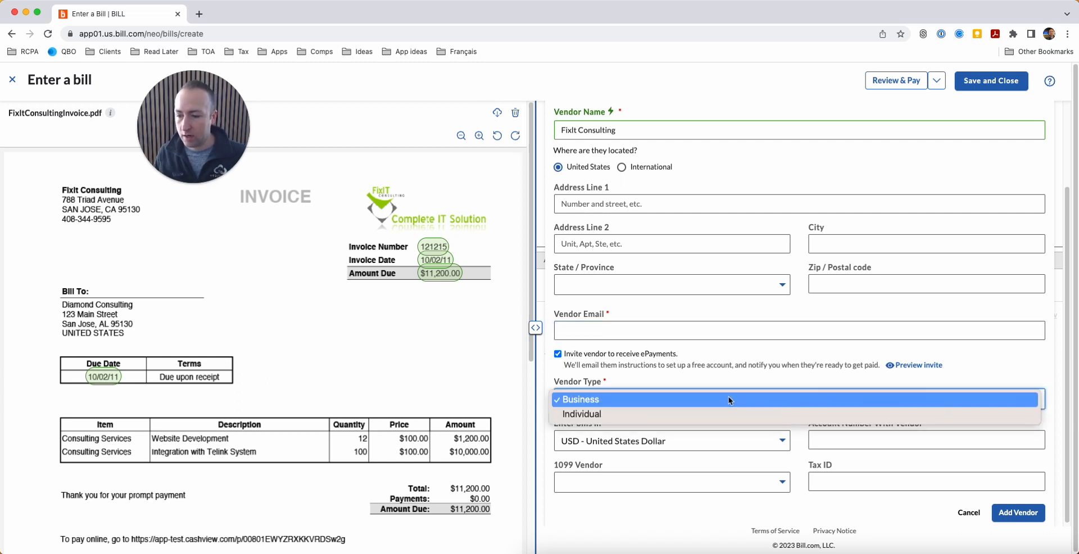
pyautogui.click(608, 402)
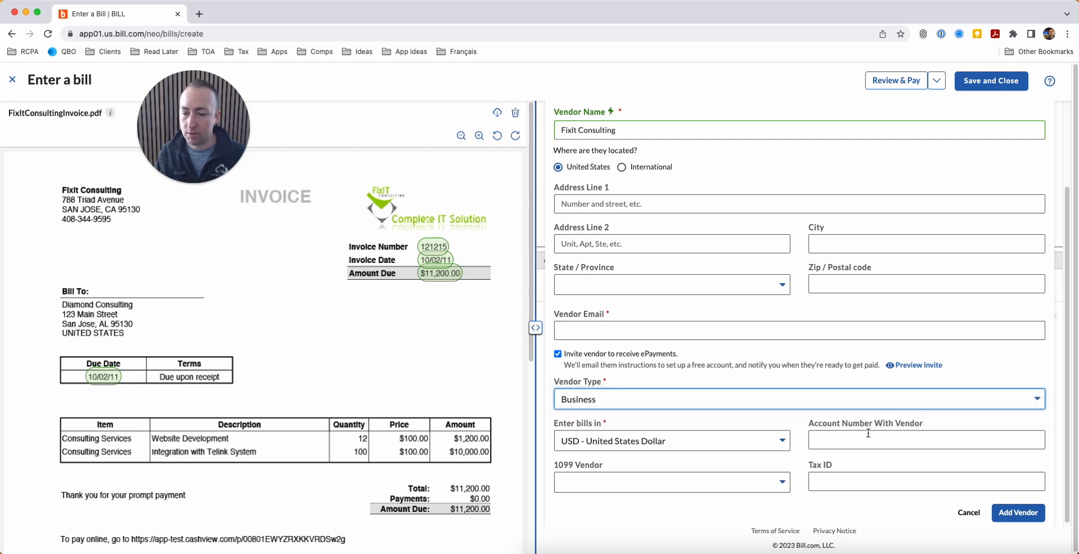
pyautogui.click(830, 439)
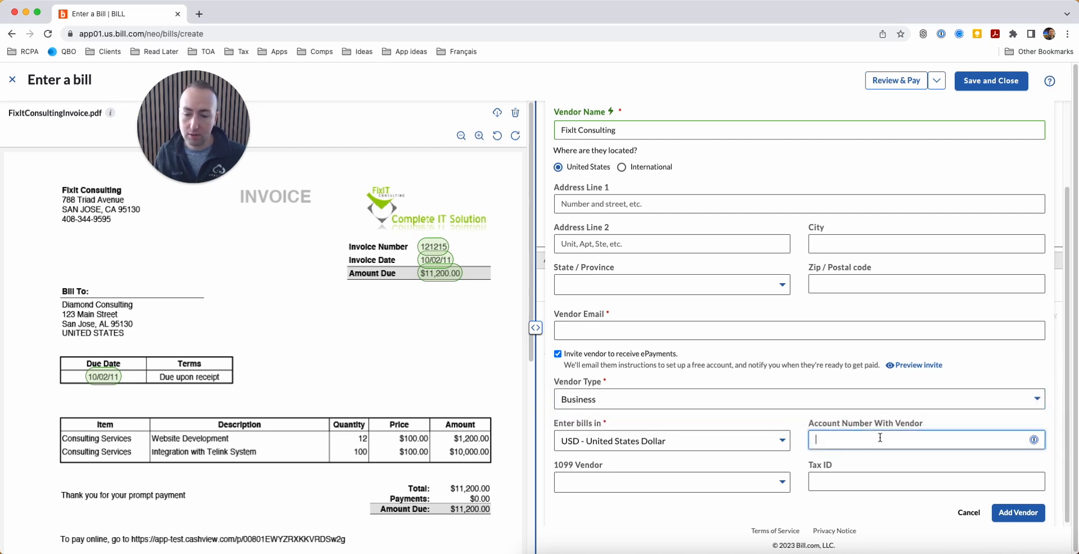
# Step: Set 1099 Vendor to Yes, enter the tax ID, and fill in the required vendor e-mail
pyautogui.click(705, 479)
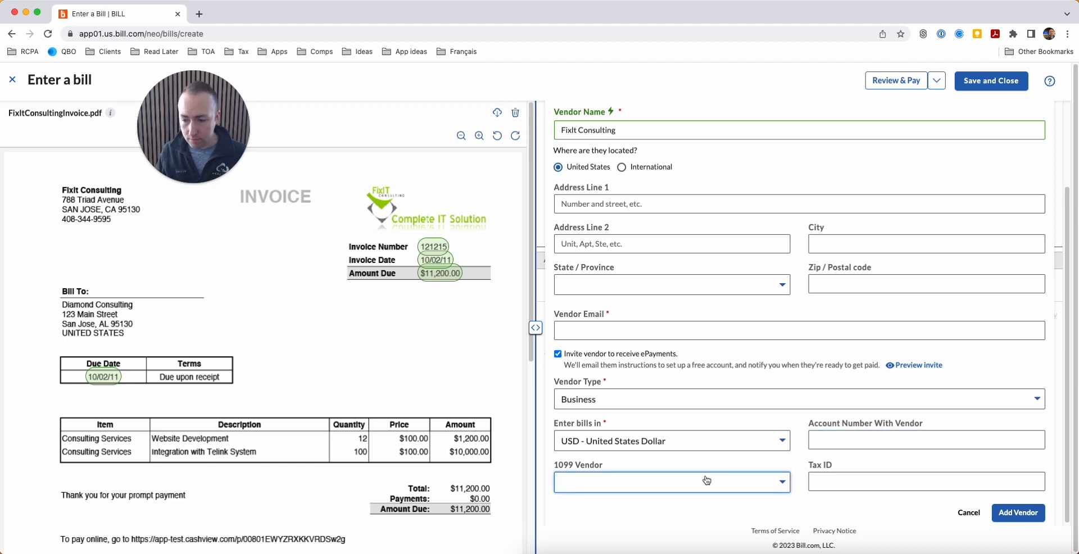
pyautogui.click(681, 483)
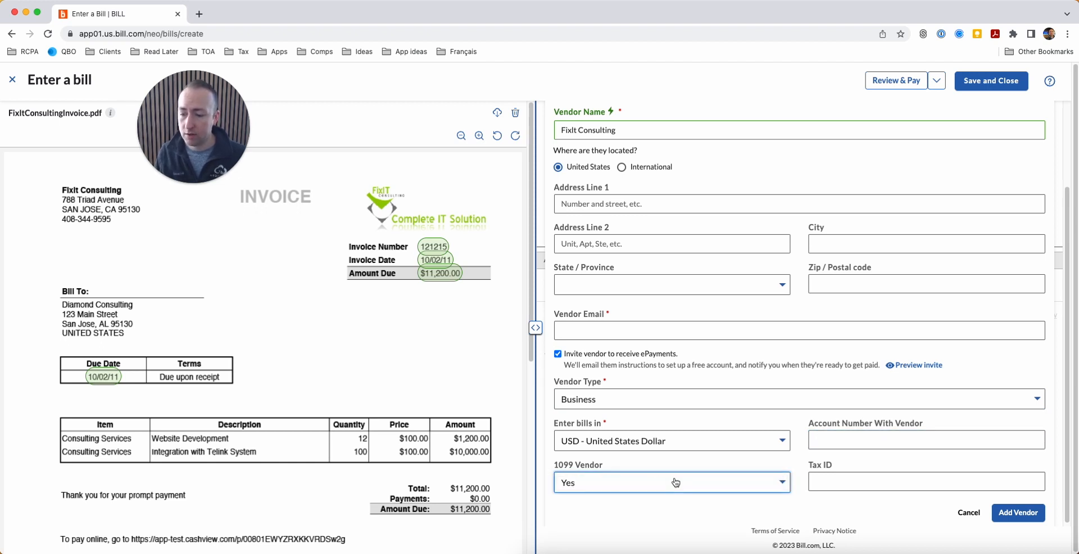
pyautogui.scroll(-1, 686, 473)
pyautogui.click(859, 481)
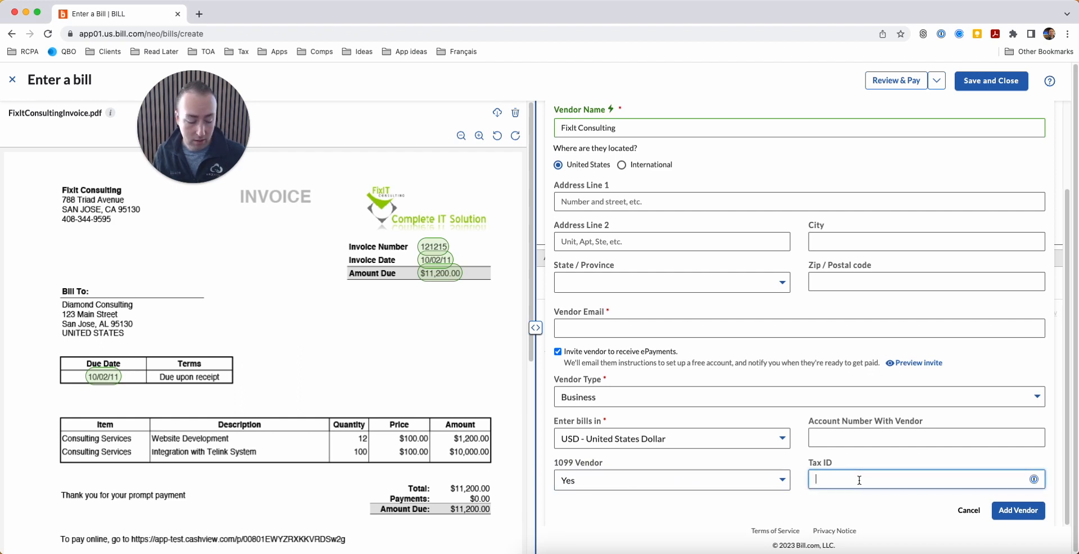
pyautogui.write('88')
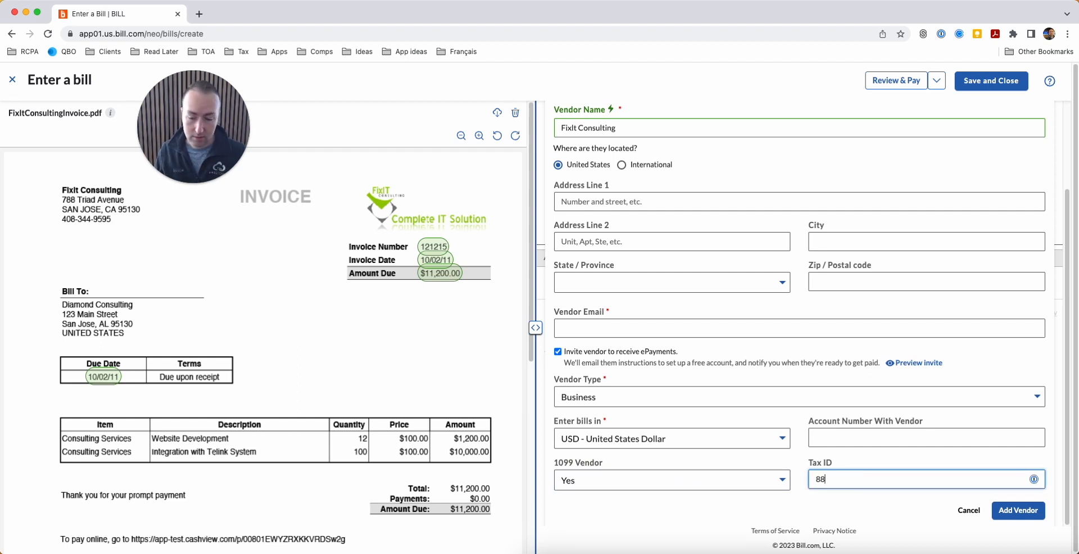
pyautogui.write('-8888888')
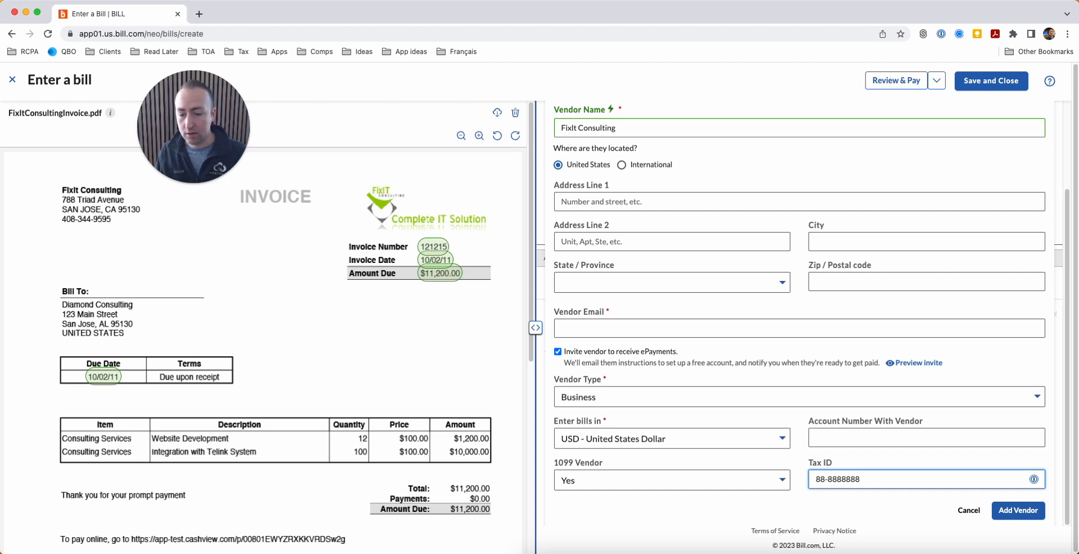
pyautogui.click(1021, 513)
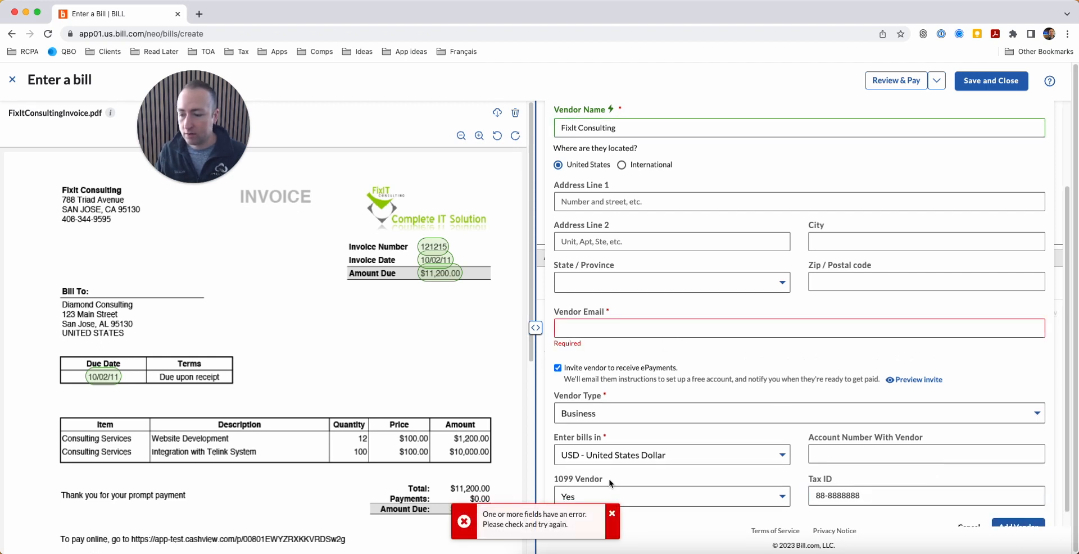
pyautogui.click(599, 327)
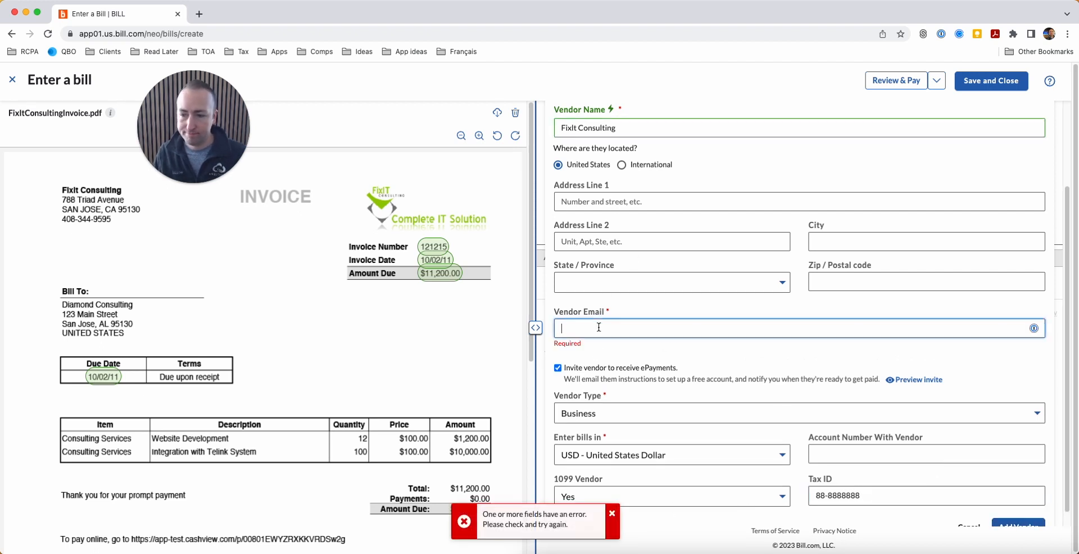
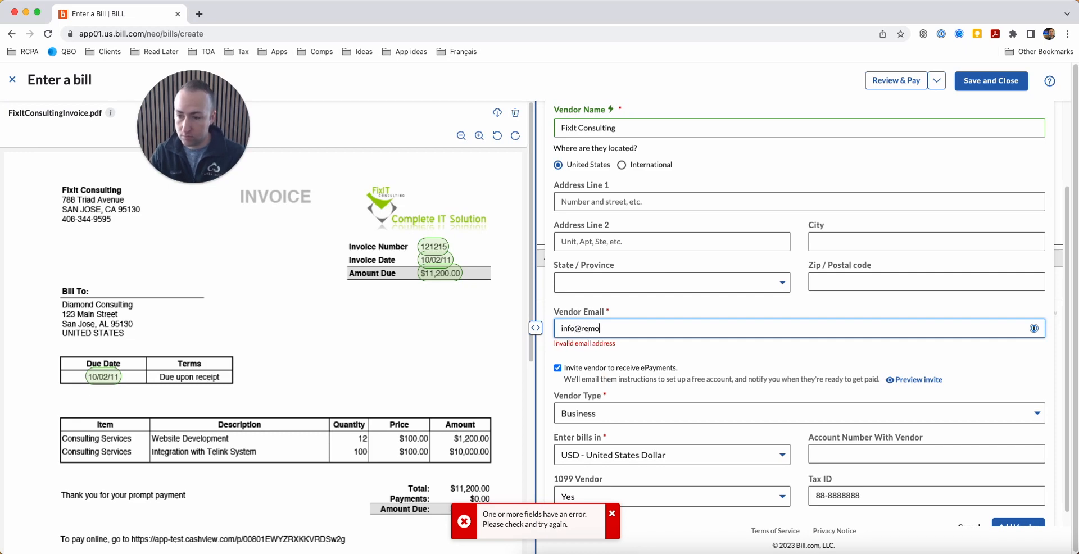
pyautogui.click(641, 293)
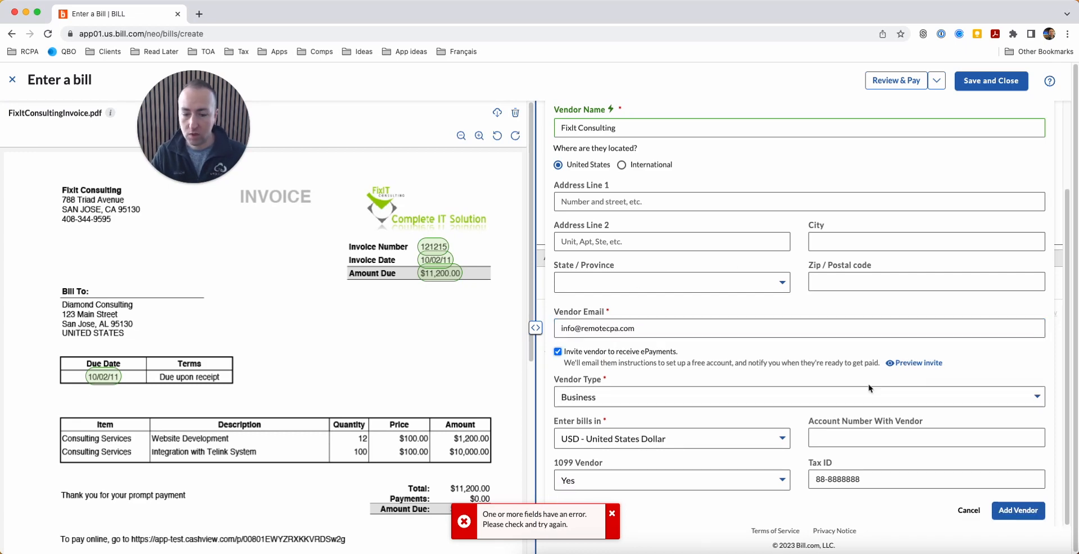
# Step: Add FixIt Consulting as the vendor and search expense accounts without choosing one
pyautogui.press('Return')
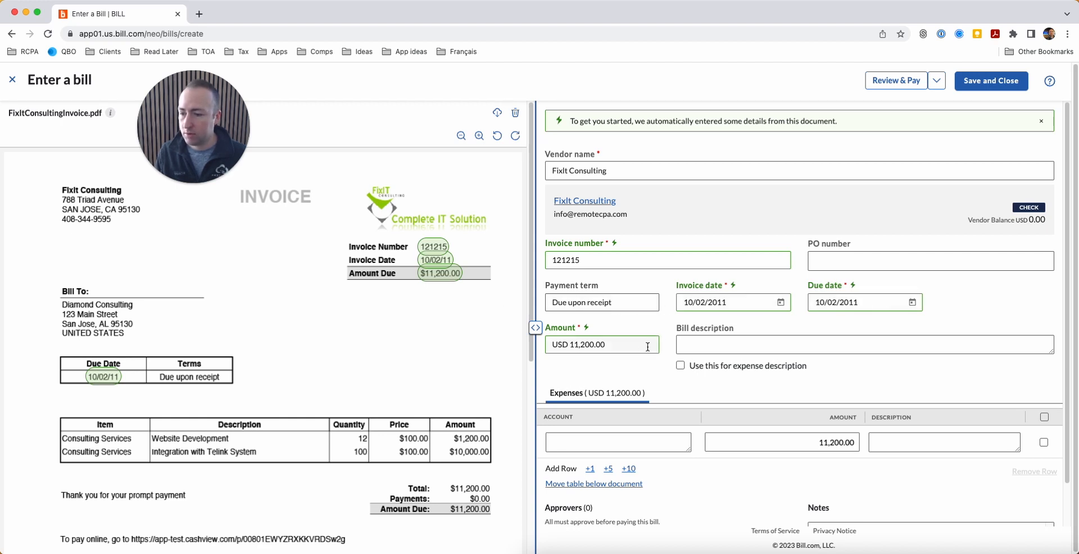
pyautogui.scroll(-1, 640, 352)
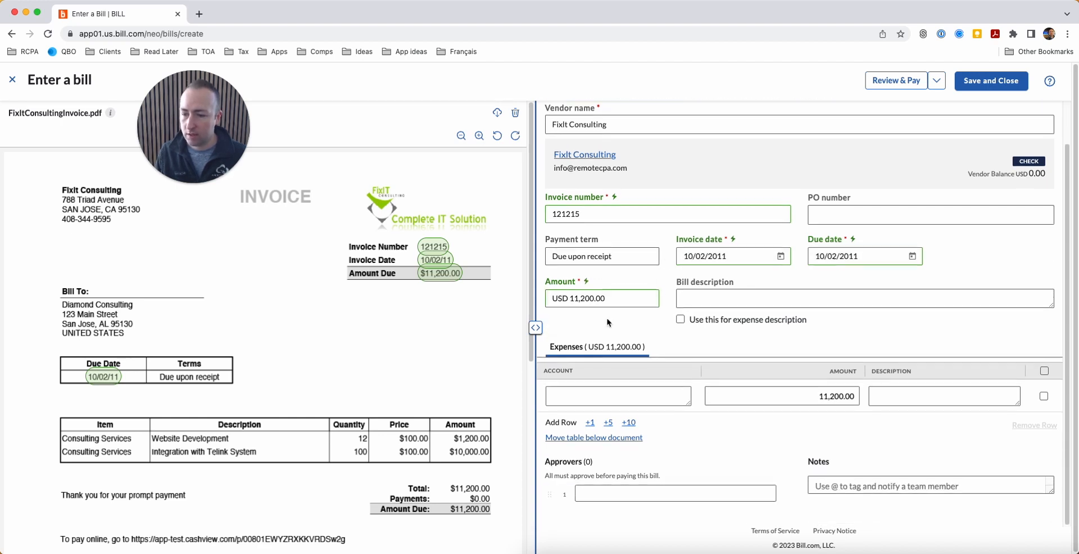
pyautogui.click(626, 396)
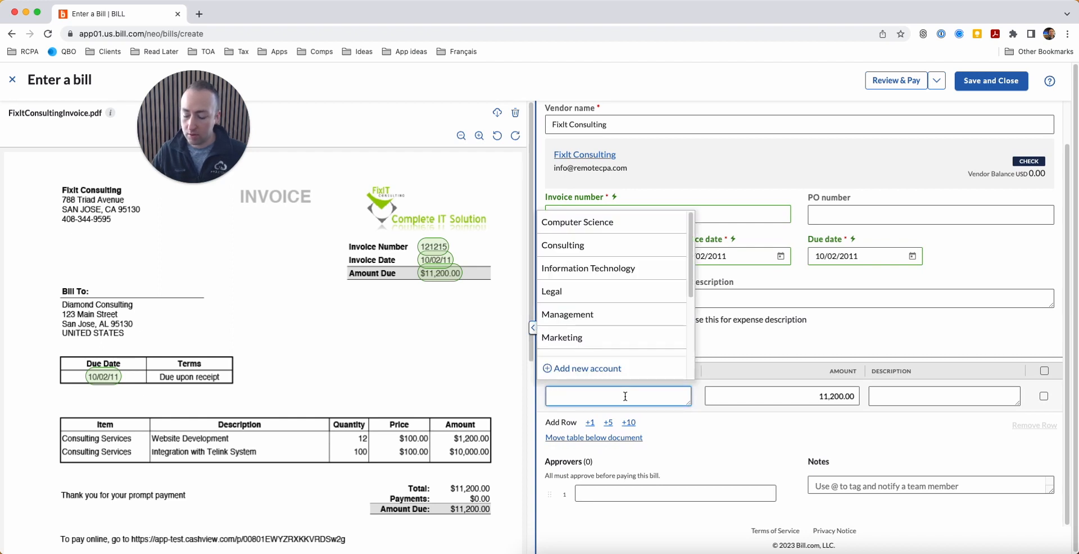
pyautogui.write('ask')
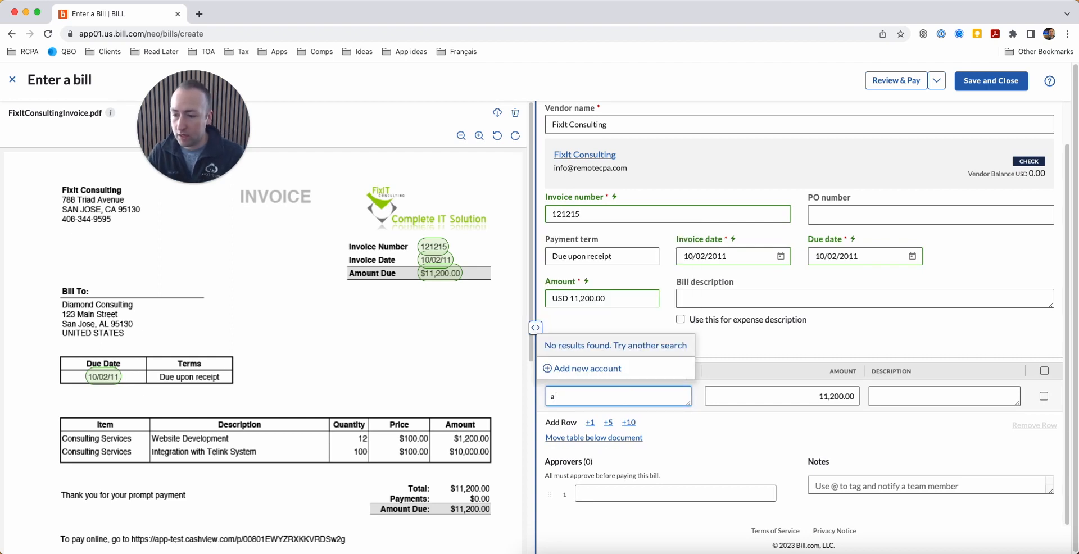
pyautogui.press('BackSpace')
pyautogui.write('unc')
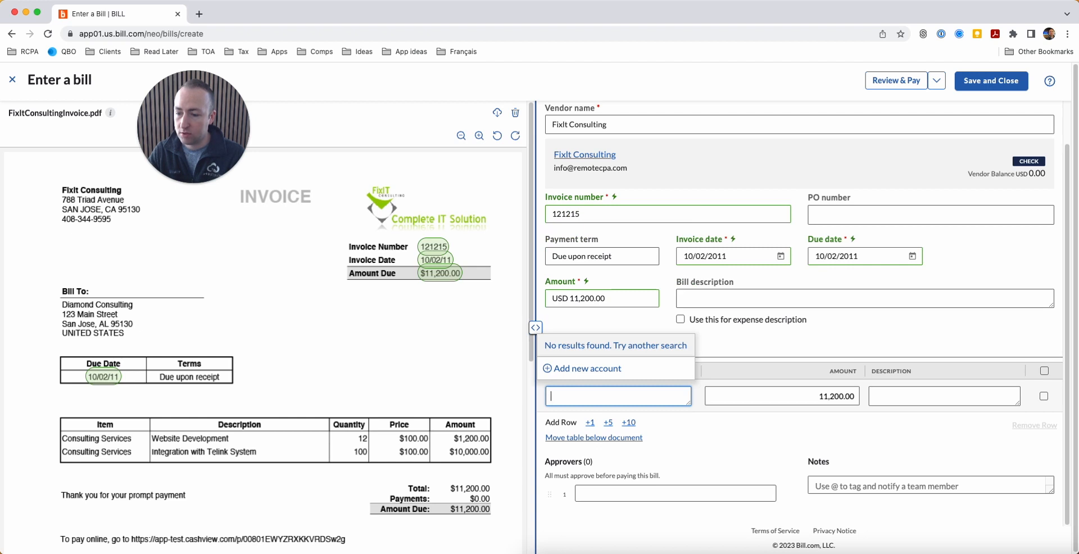
pyautogui.press('Escape')
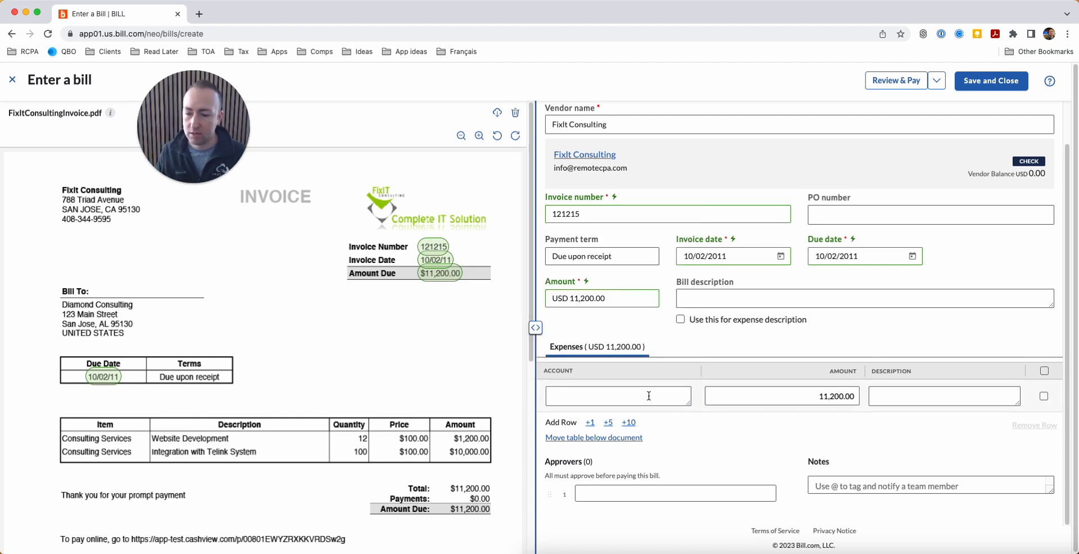
# Step: Assign a team member as approver on bill 121215, then save and close it
pyautogui.scroll(-1, 654, 413)
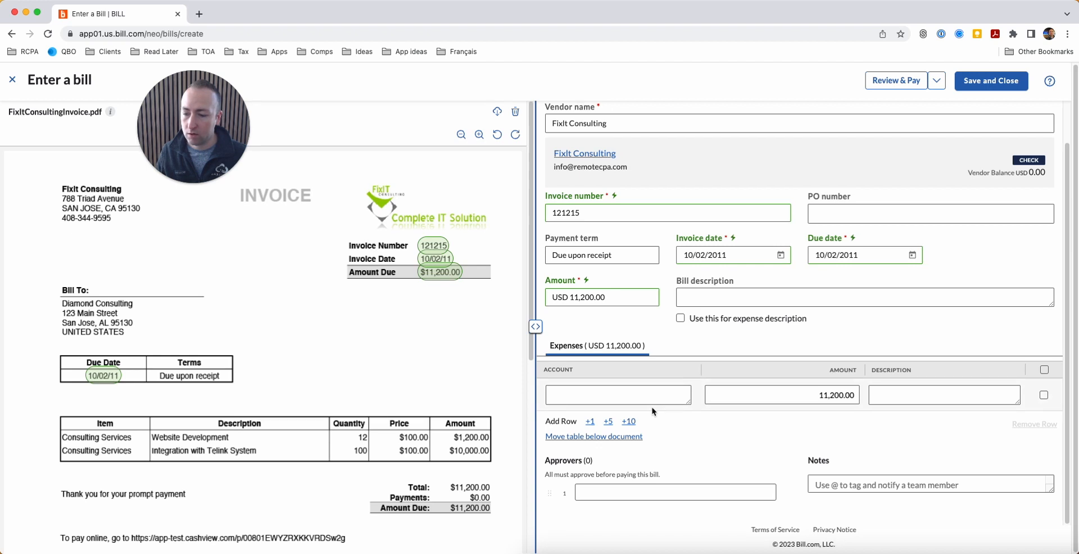
pyautogui.click(650, 495)
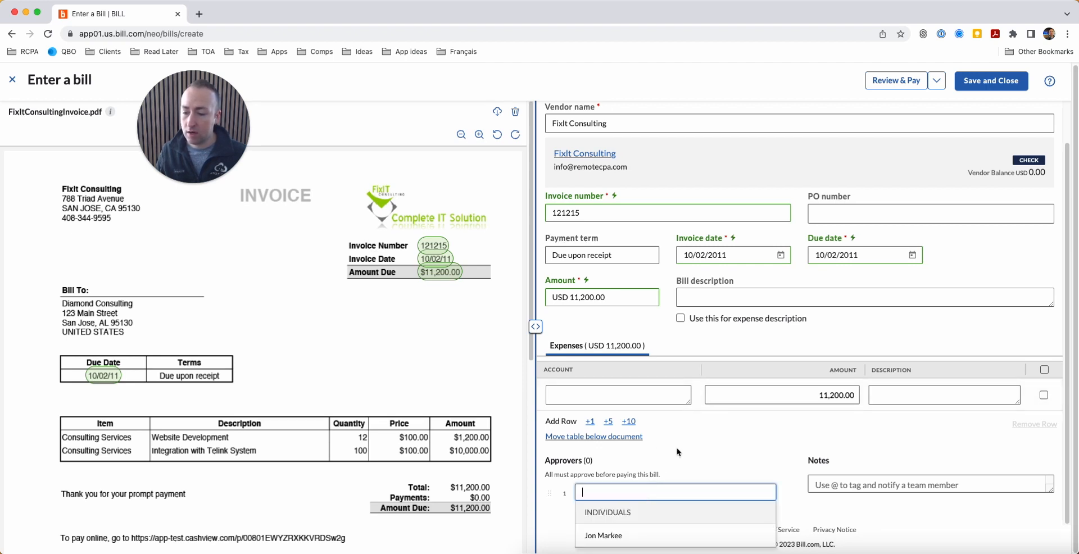
pyautogui.click(734, 458)
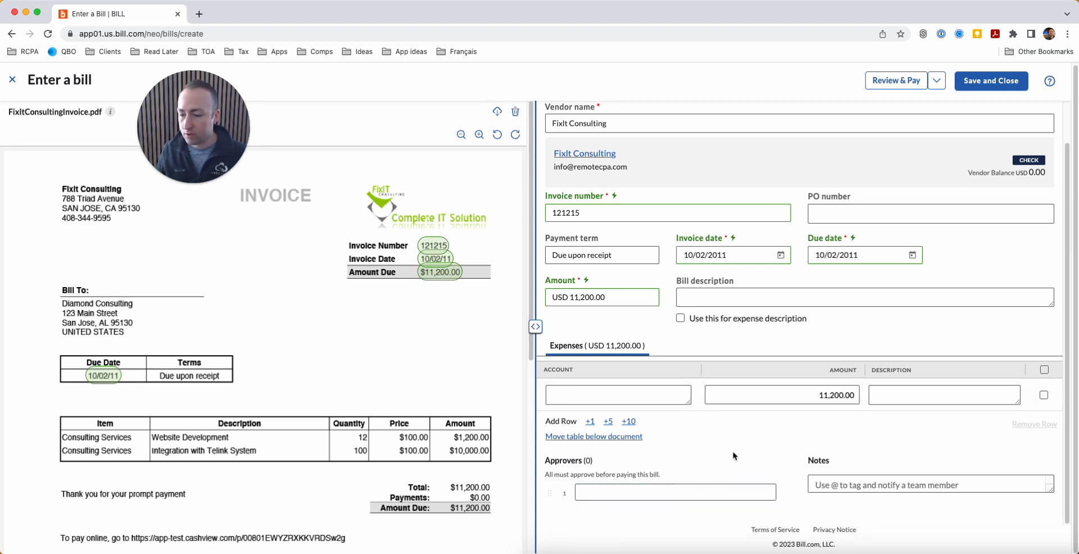
pyautogui.click(629, 492)
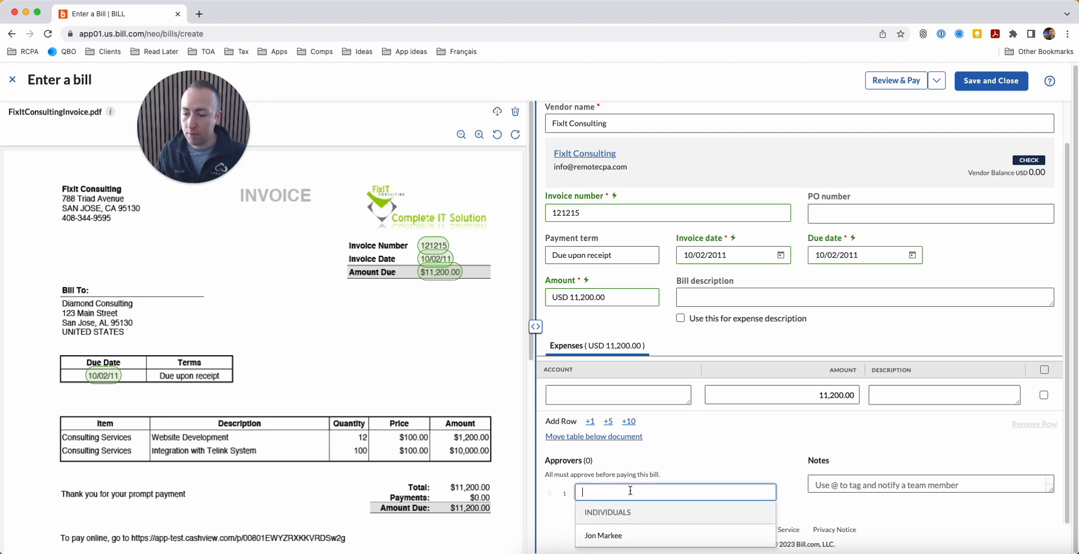
pyautogui.click(640, 536)
pyautogui.scroll(-1, 750, 448)
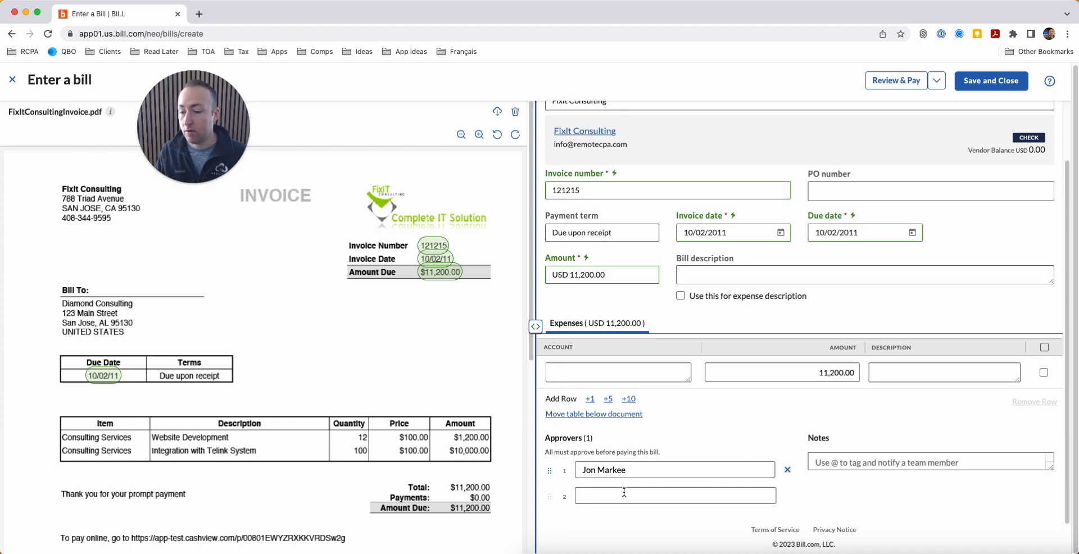
pyautogui.click(625, 492)
pyautogui.click(749, 430)
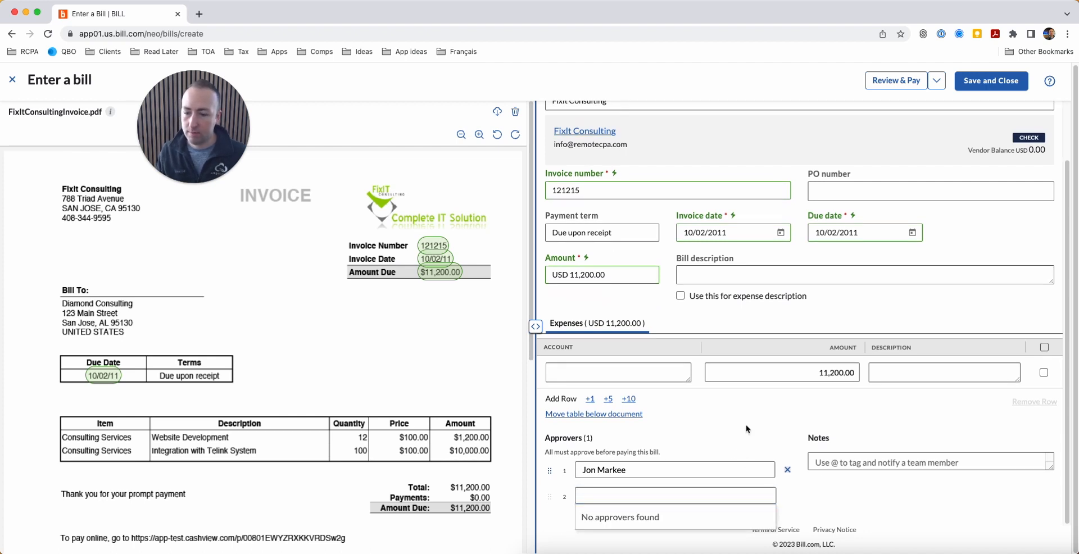
pyautogui.scroll(2, 748, 431)
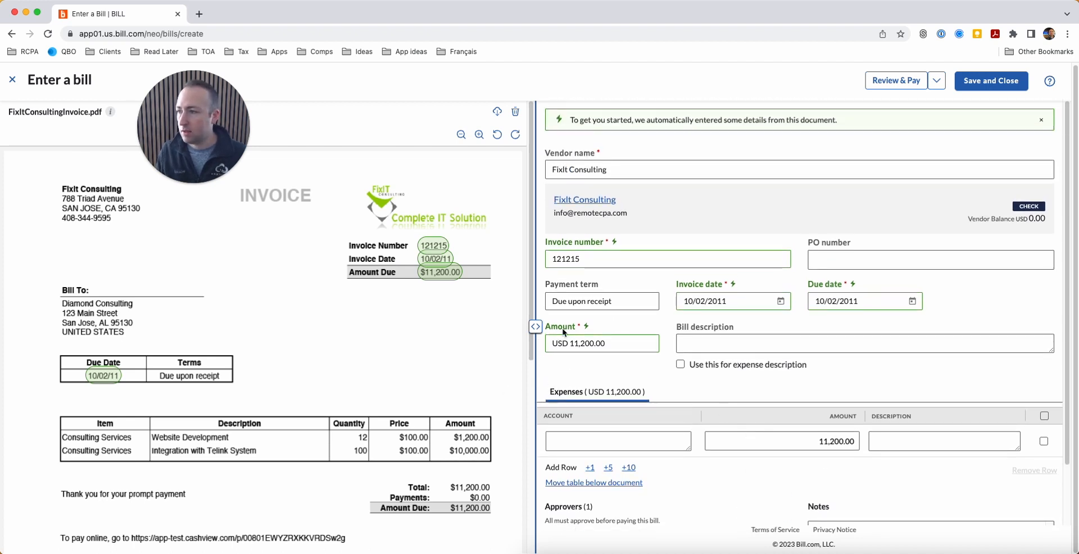
pyautogui.click(981, 89)
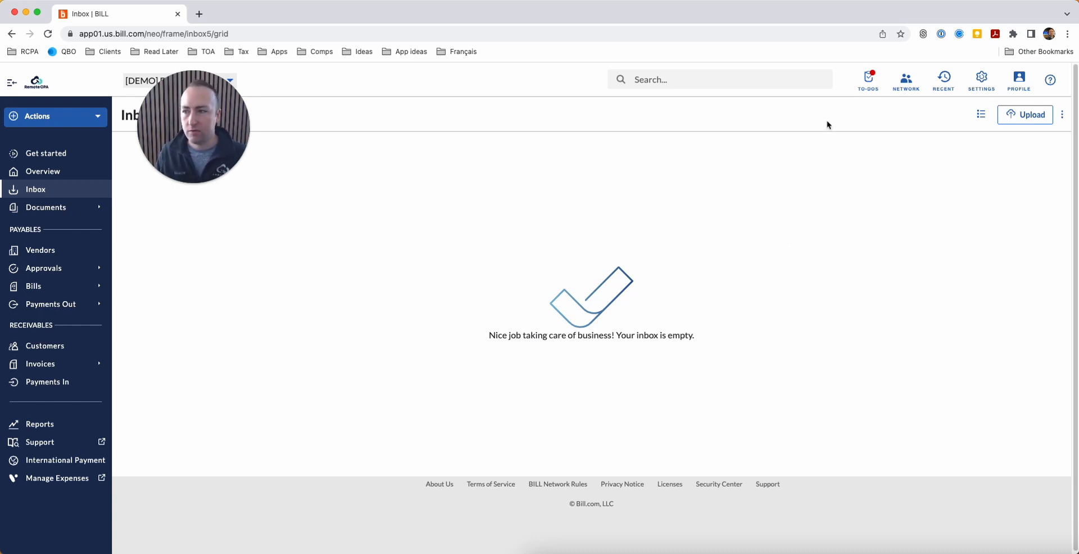
# Step: Glance at the pending to-dos list, then bring up the Bills list choices
pyautogui.moveTo(192, 116); pyautogui.dragTo(194, 225)
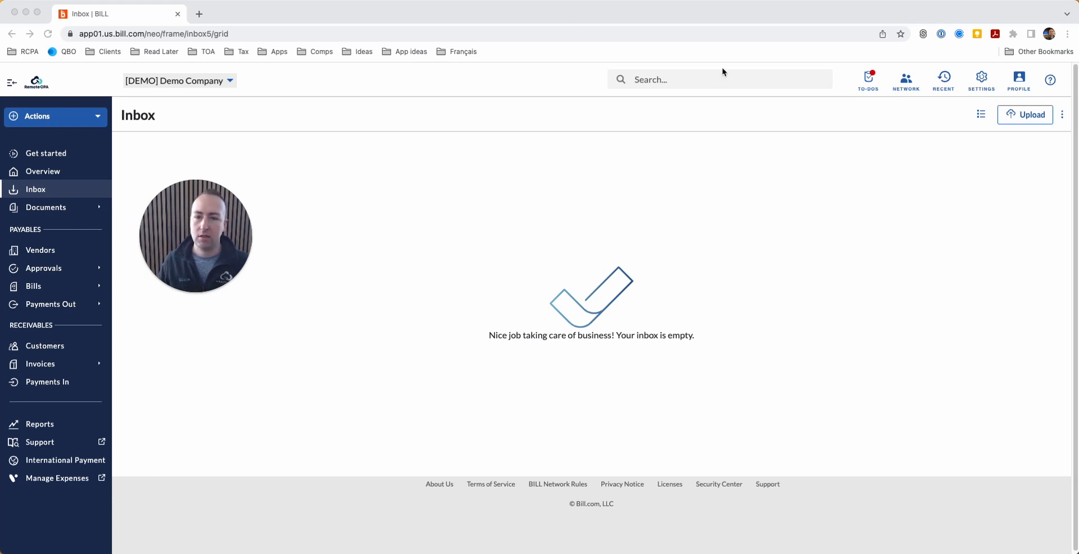
pyautogui.click(866, 82)
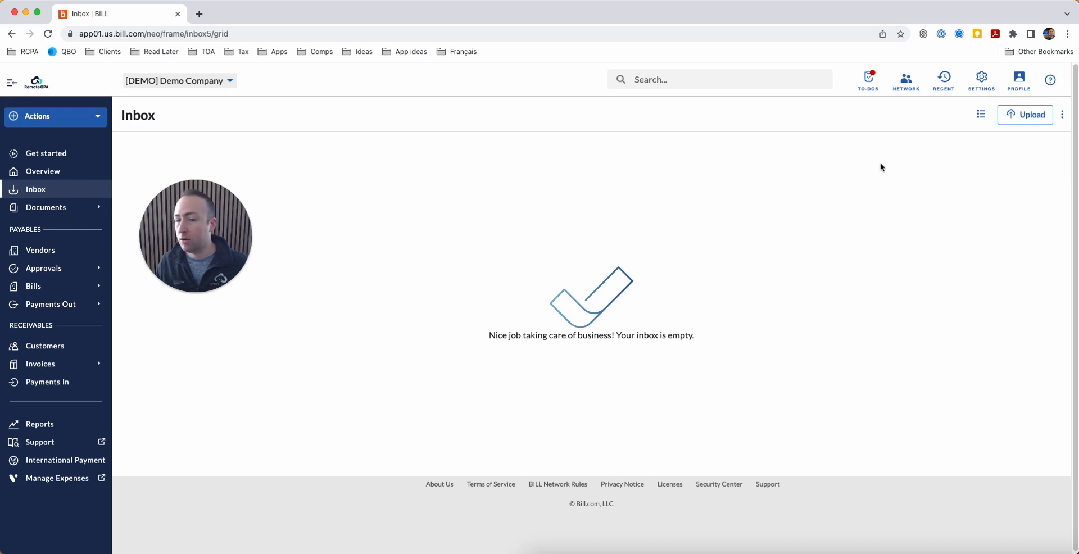
pyautogui.click(865, 90)
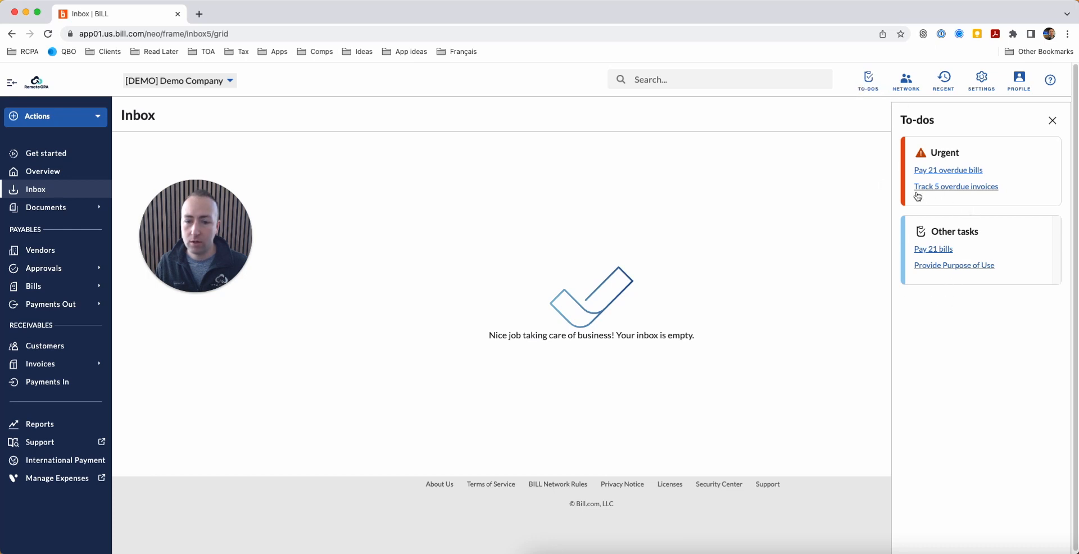
pyautogui.click(1047, 124)
pyautogui.moveTo(195, 246); pyautogui.dragTo(292, 223)
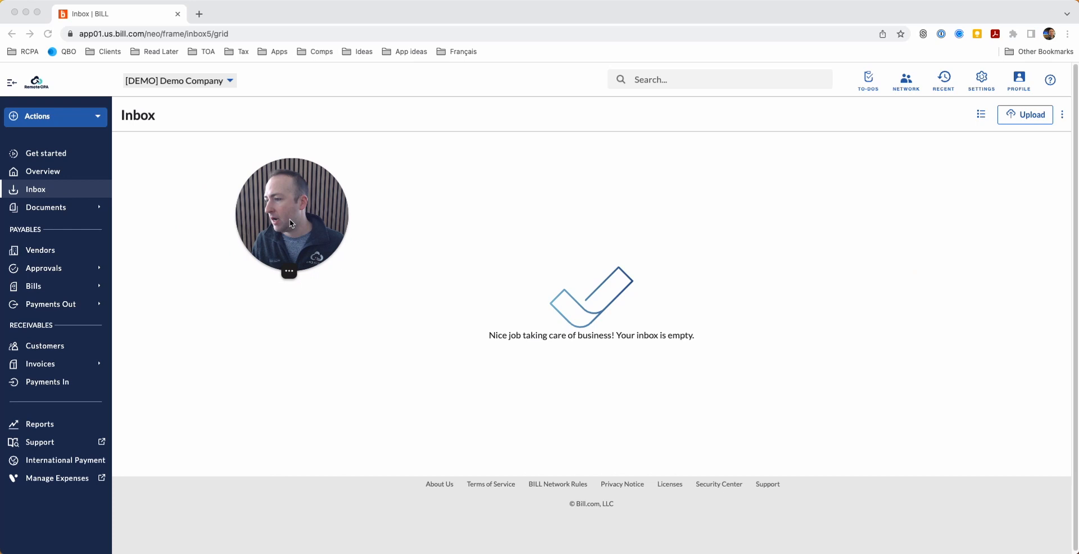
pyautogui.click(68, 289)
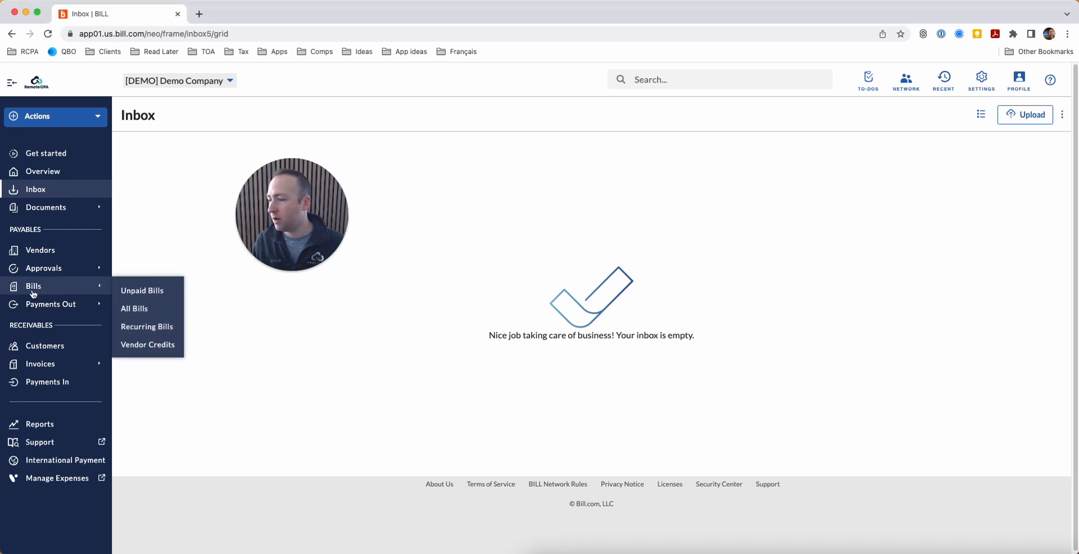
# Step: Show Unpaid Bills filtered to Approved approval status, which lists no bills
pyautogui.click(149, 290)
pyautogui.moveTo(296, 254); pyautogui.dragTo(212, 422)
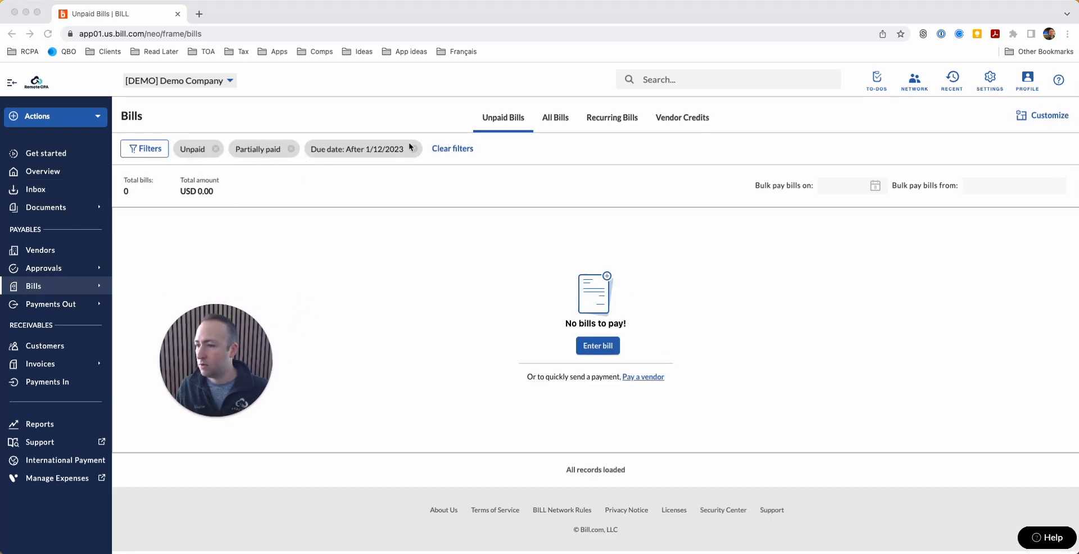
pyautogui.click(150, 149)
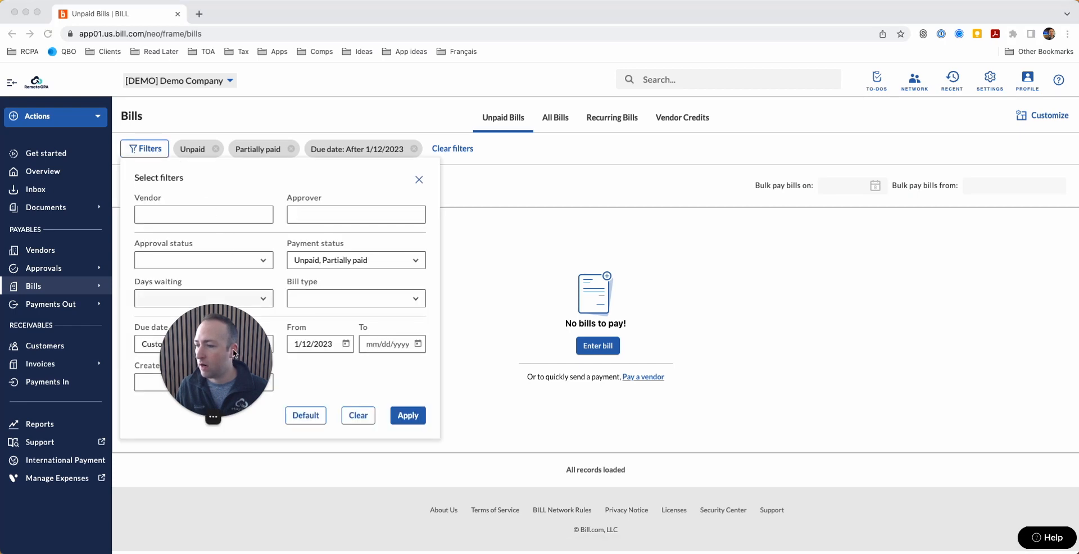
pyautogui.click(250, 262)
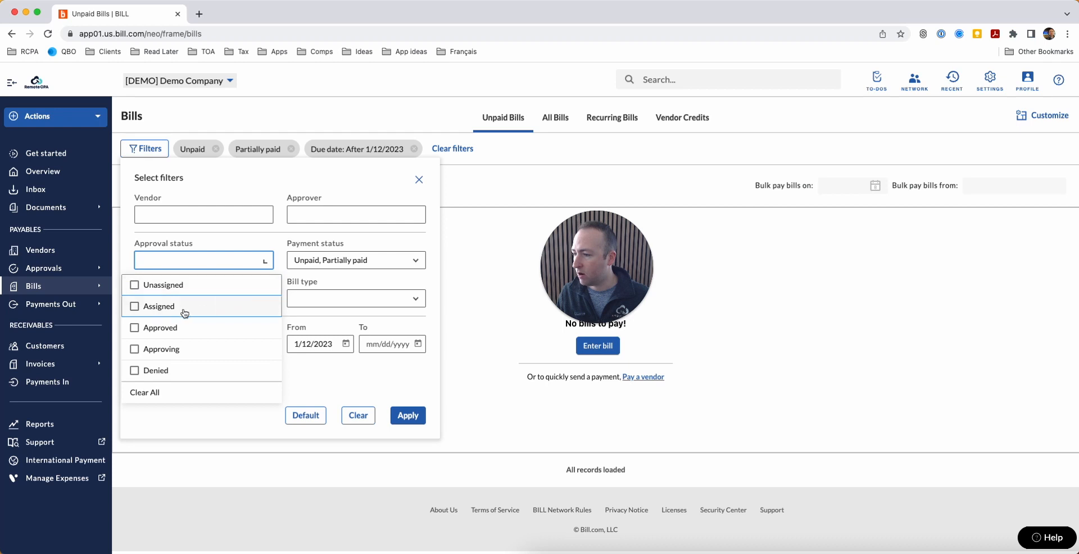
pyautogui.click(160, 327)
pyautogui.click(414, 420)
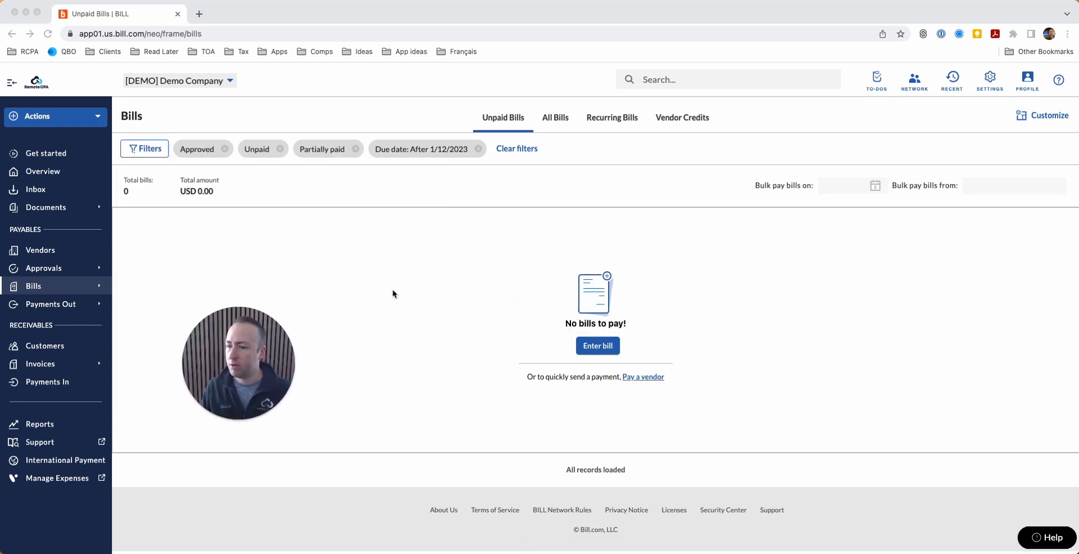
pyautogui.click(133, 227)
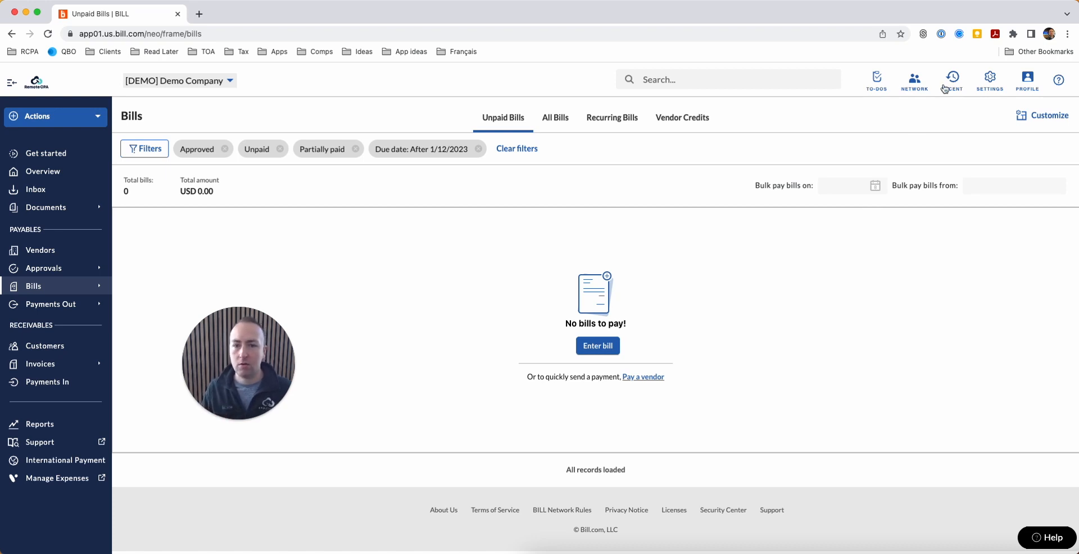
# Step: Search the Settings page for email options, then return to the empty Inbox
pyautogui.click(991, 80)
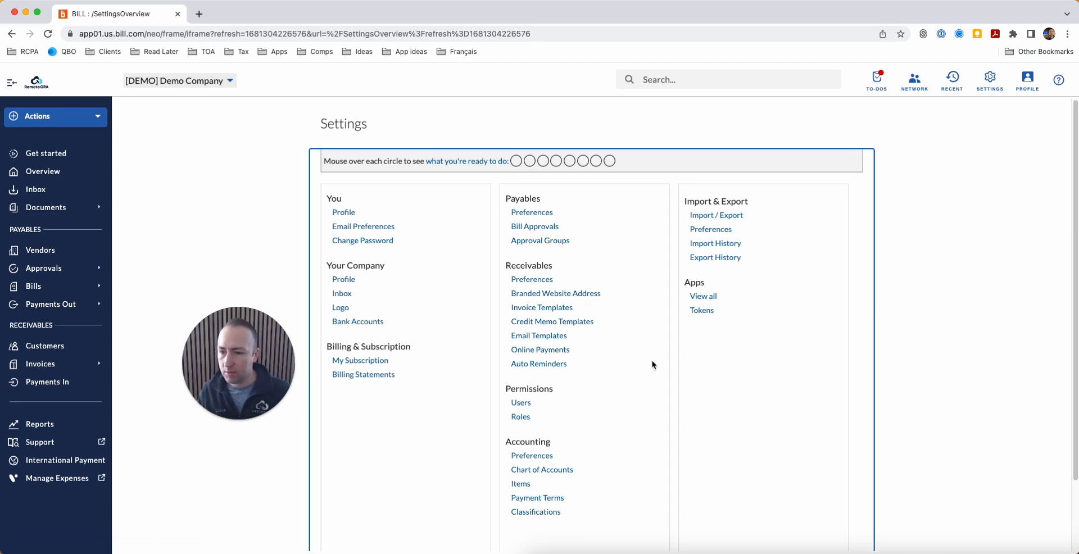
pyautogui.press('super+f')
pyautogui.write('elm')
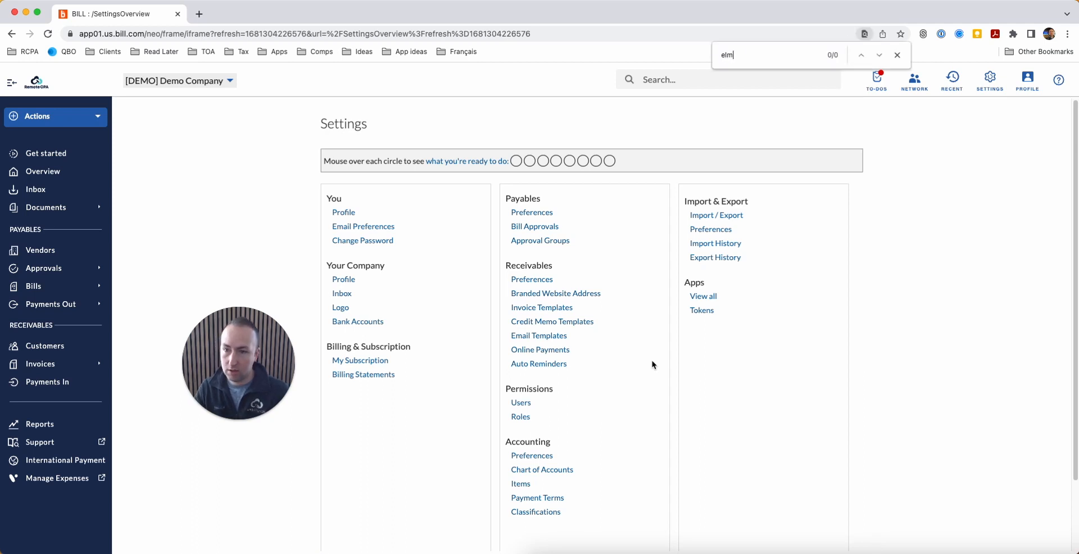
pyautogui.write('mail')
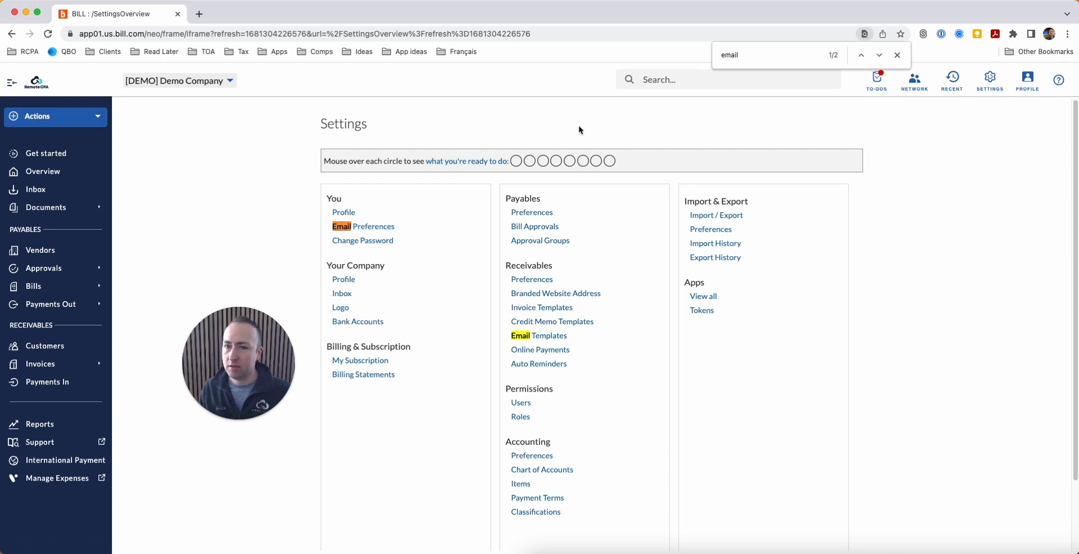
pyautogui.click(898, 56)
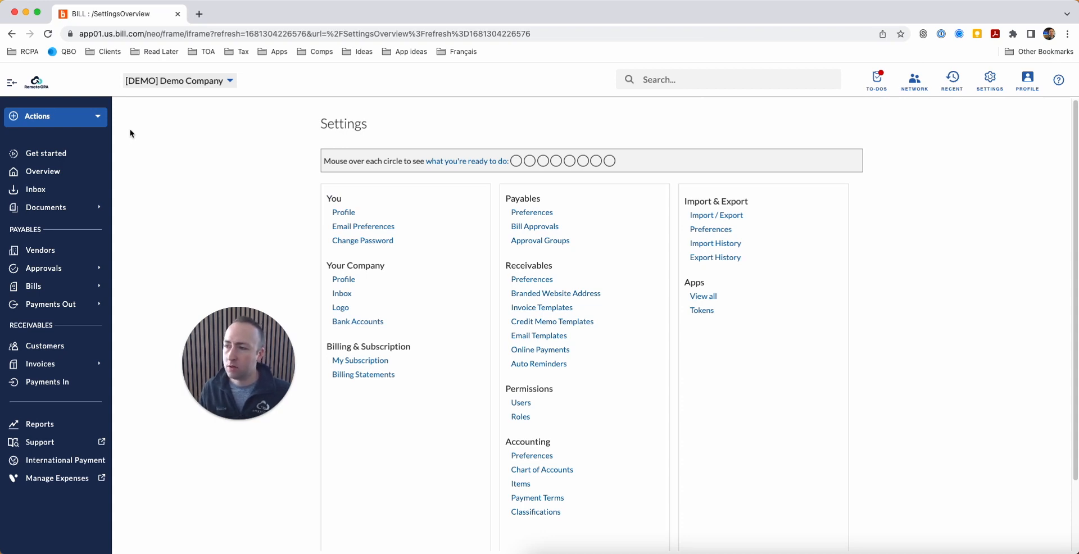
pyautogui.click(79, 118)
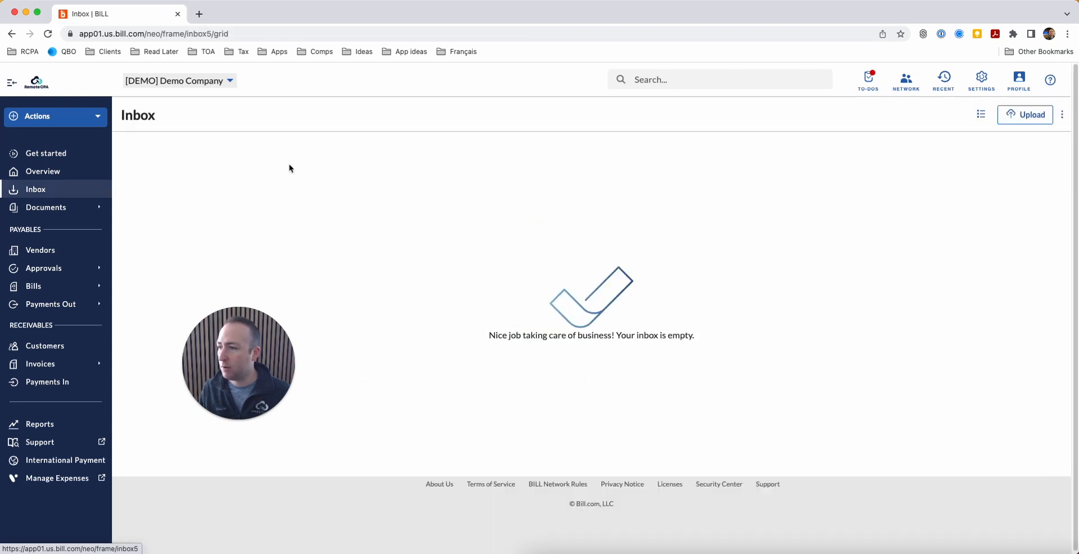
pyautogui.click(72, 119)
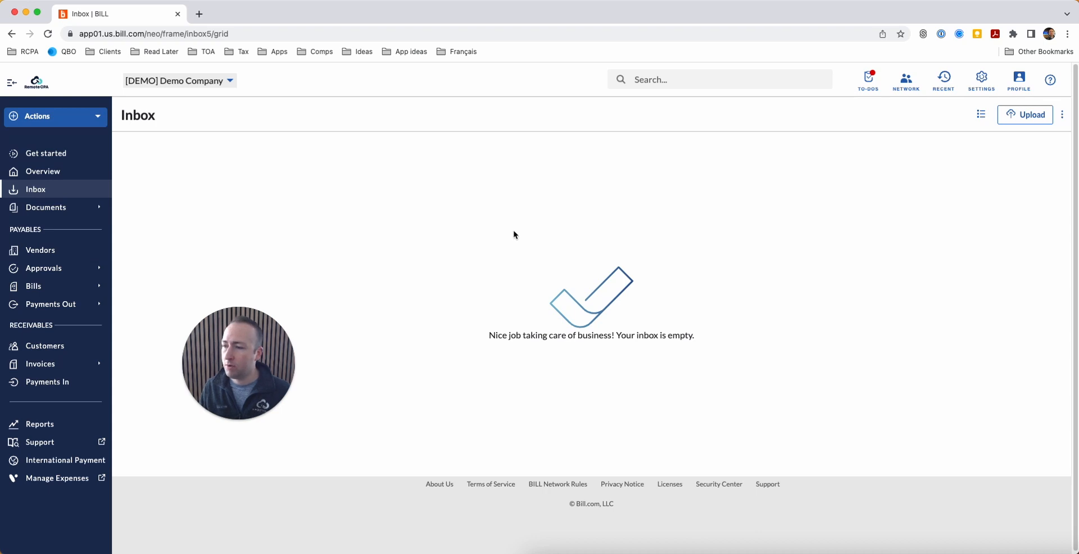
pyautogui.moveTo(178, 382); pyautogui.dragTo(172, 430)
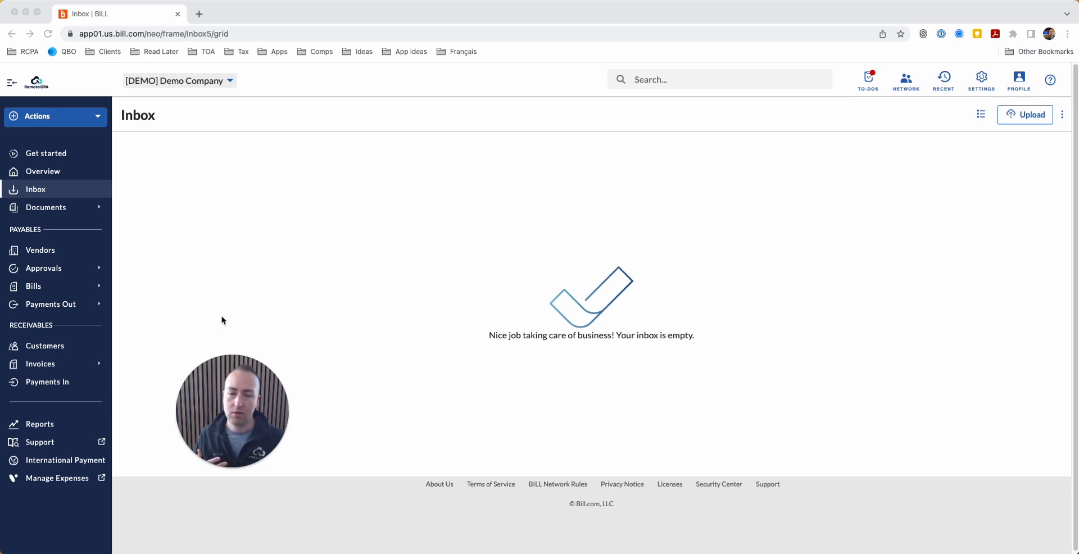
pyautogui.click(236, 176)
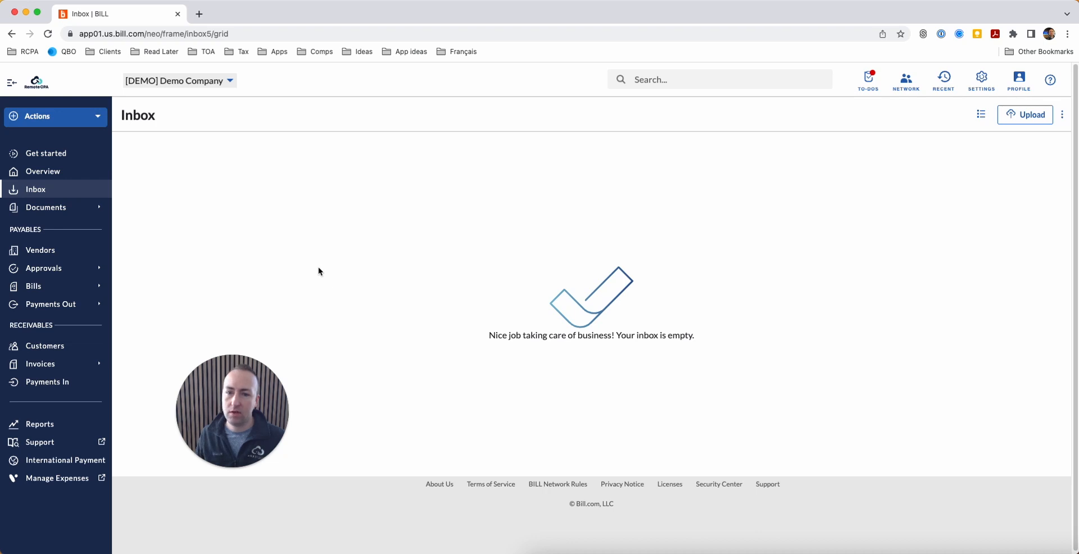
pyautogui.click(673, 74)
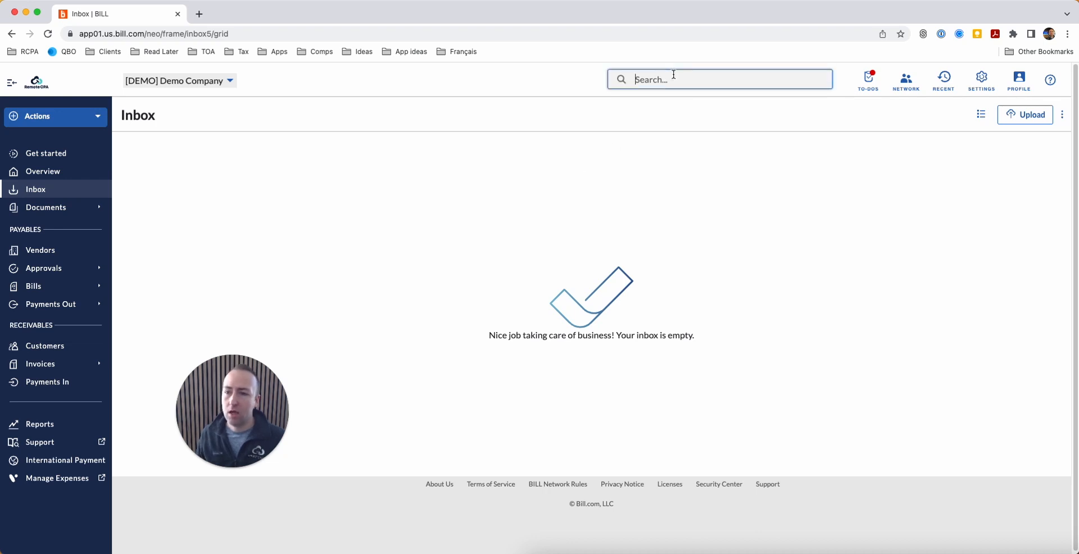
# Step: Search for 'fixit' and open FixIt Consulting's vendor overview with USD 0.00 balances
pyautogui.write('fi')
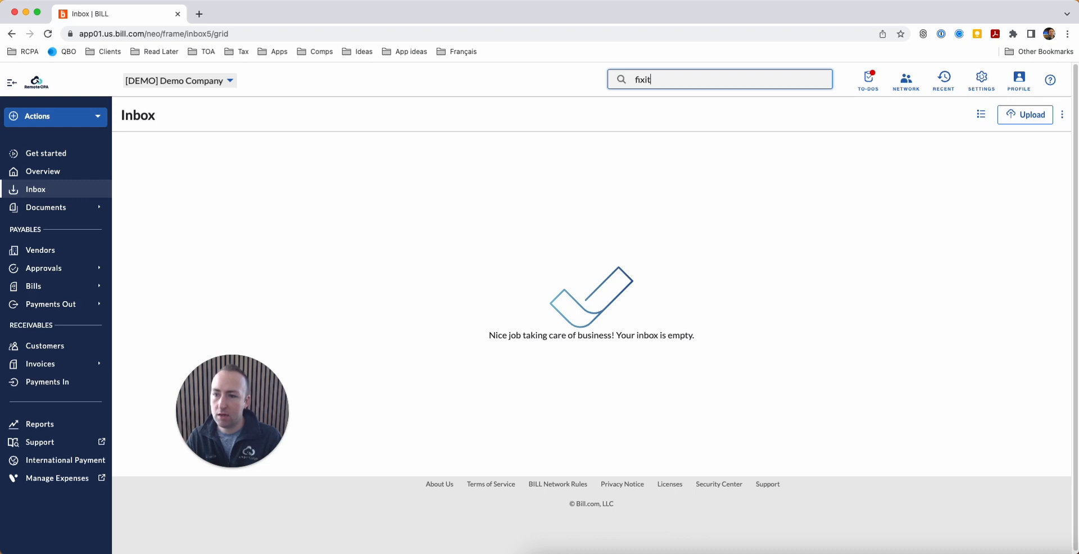
pyautogui.write('xit')
pyautogui.press('Return')
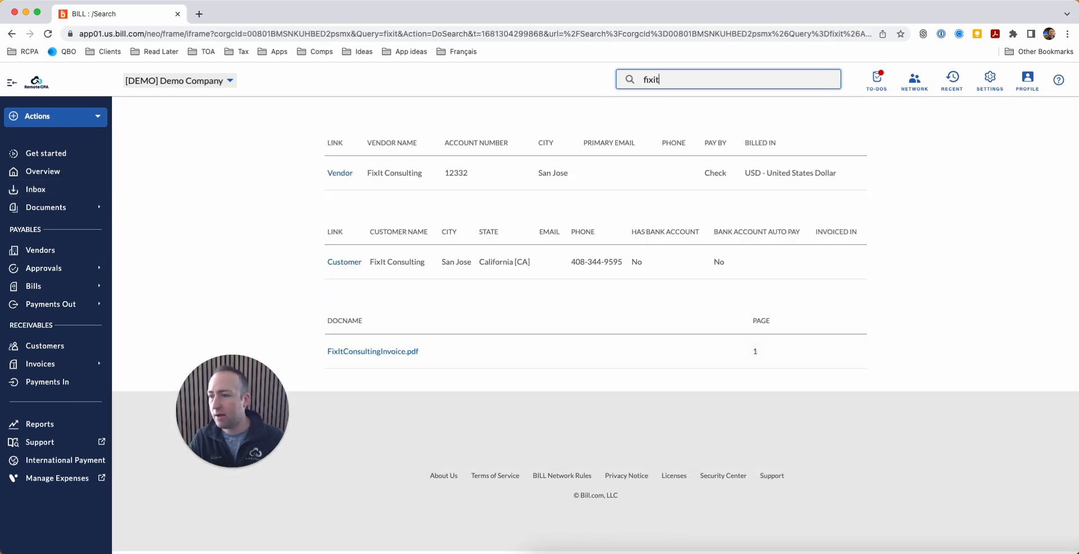
pyautogui.click(341, 176)
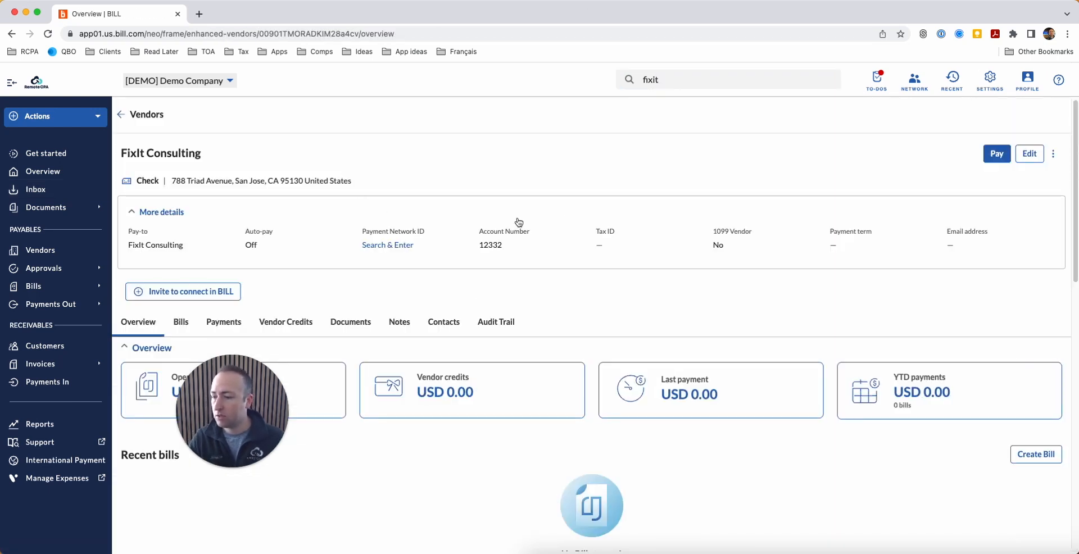
pyautogui.click(254, 403)
pyautogui.moveTo(254, 404); pyautogui.dragTo(476, 139)
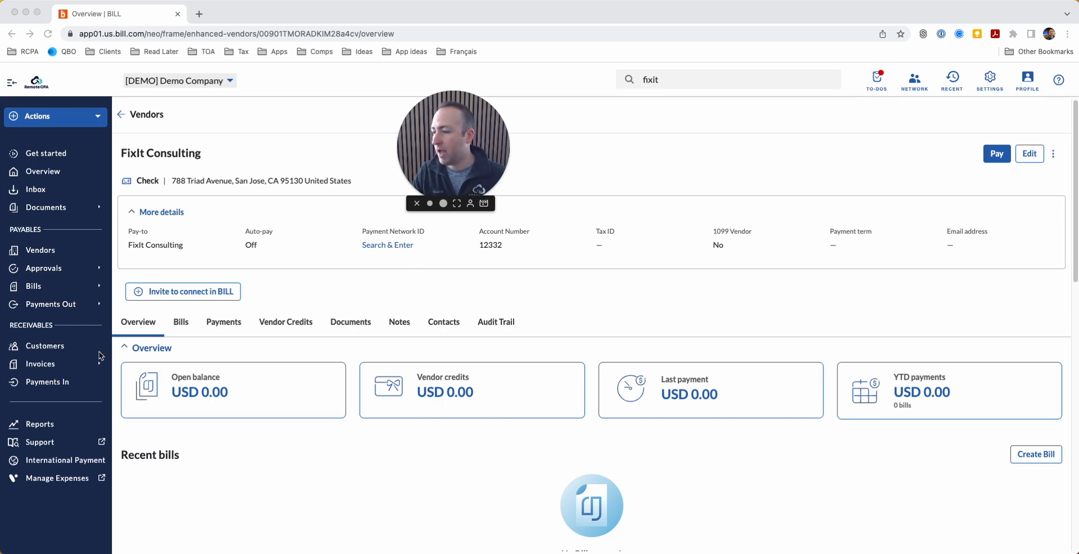
# Step: View the Customers list, then go back to the empty Inbox
pyautogui.click(59, 347)
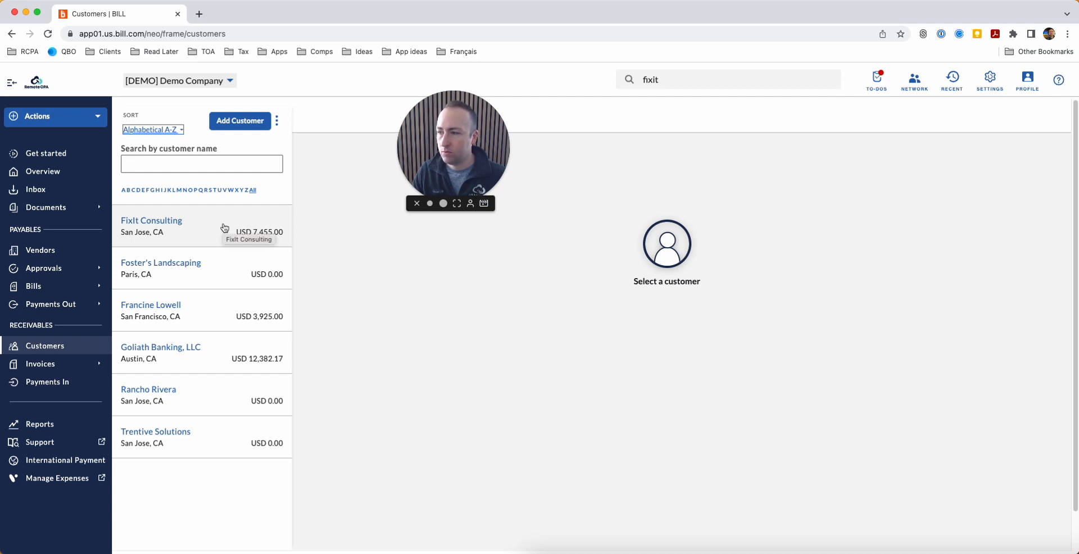
pyautogui.moveTo(2, 290)
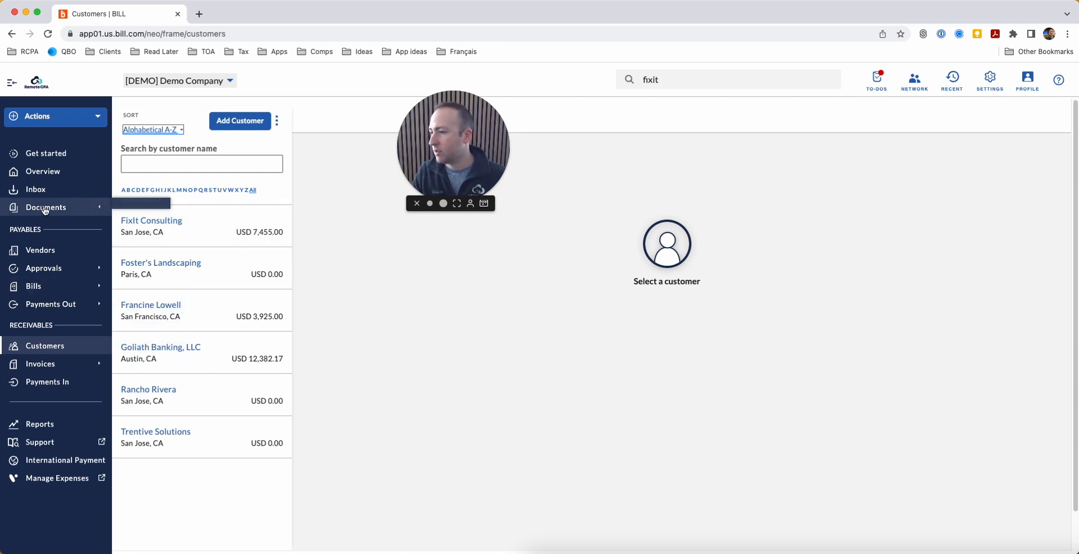
pyautogui.click(56, 191)
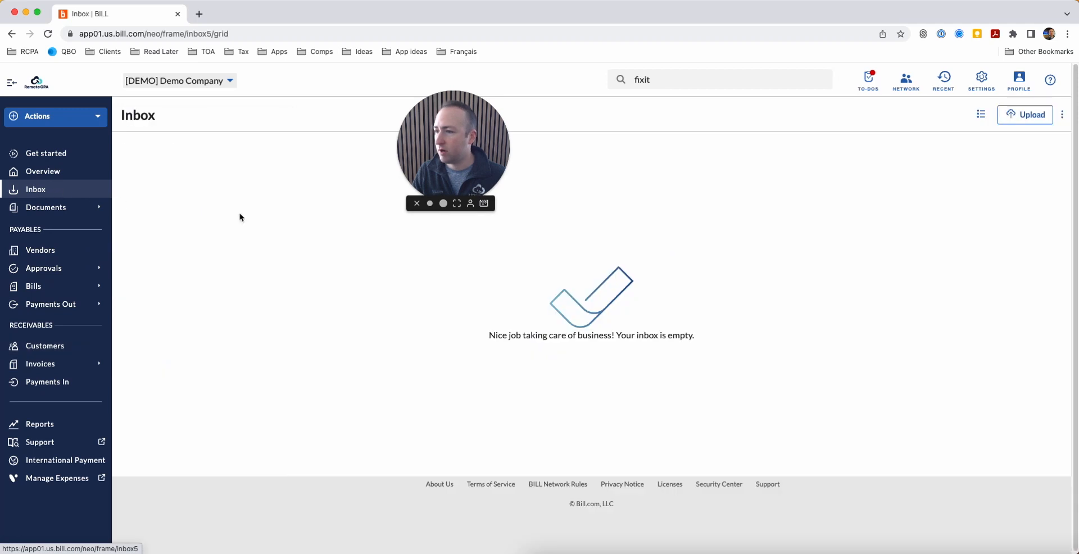
pyautogui.moveTo(460, 140); pyautogui.dragTo(252, 365)
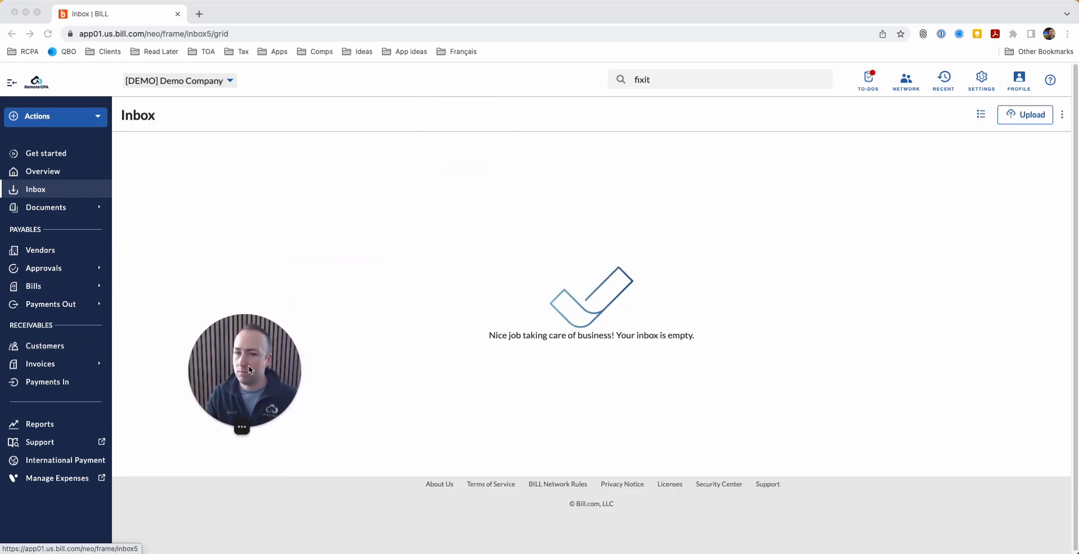